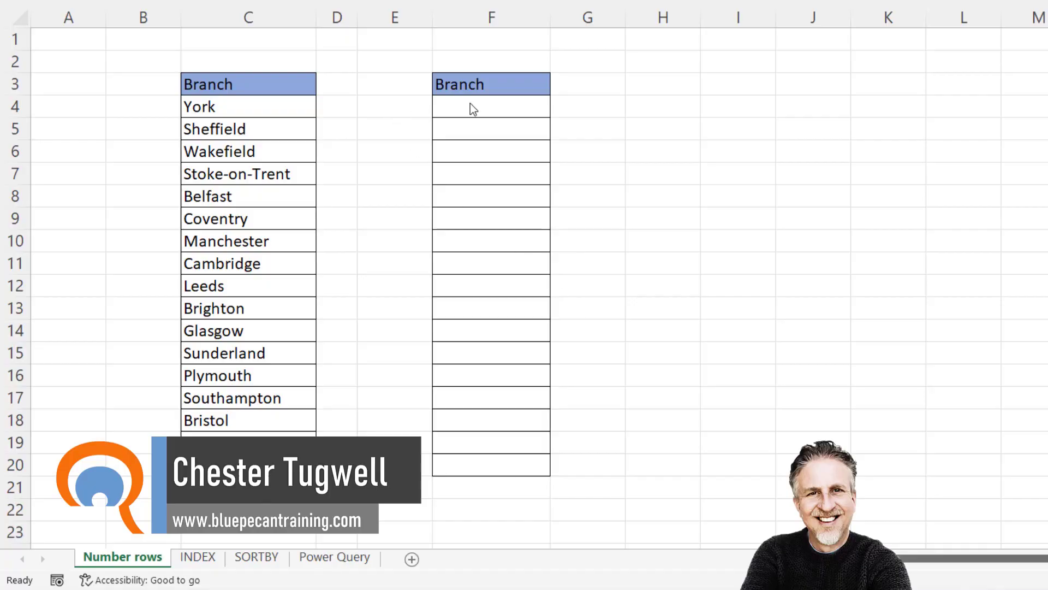
Enter 1 in E4 and fill a series down to E20, numbering the branches 1 to 17.
left_click(405, 109)
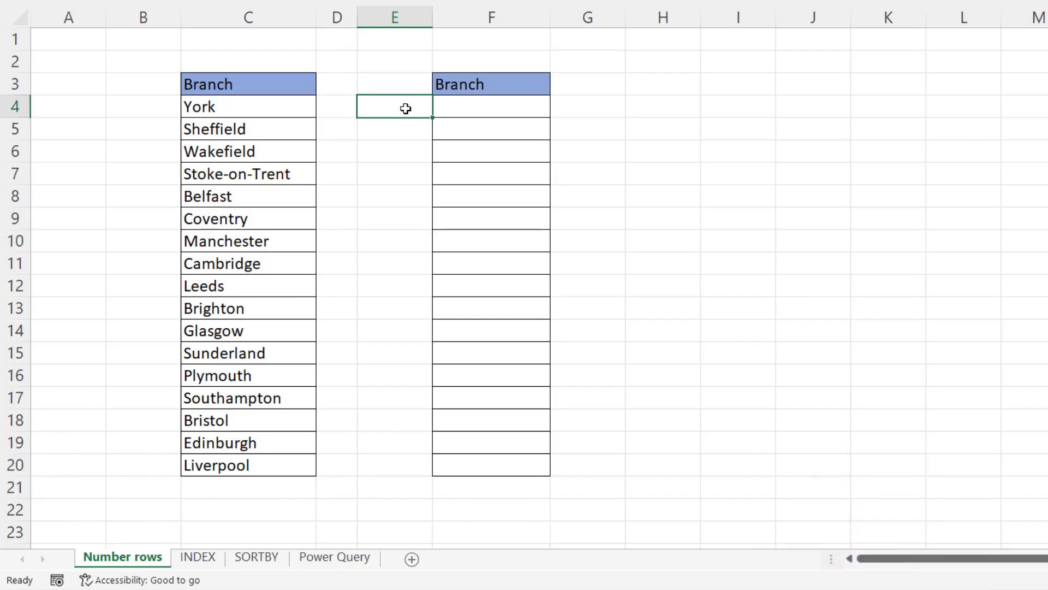
type("1")
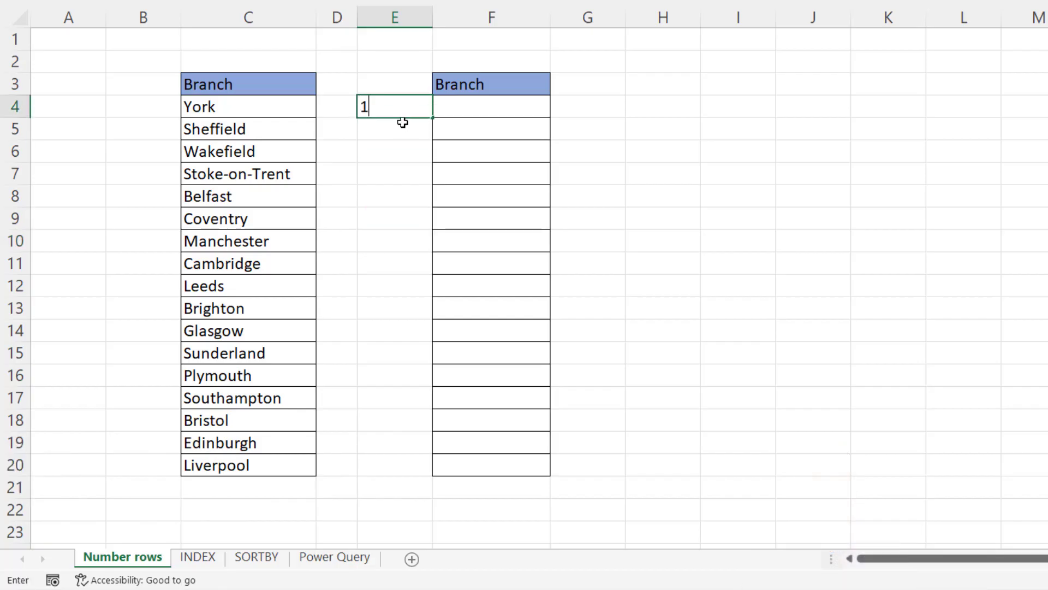
key("Return")
left_click(402, 108)
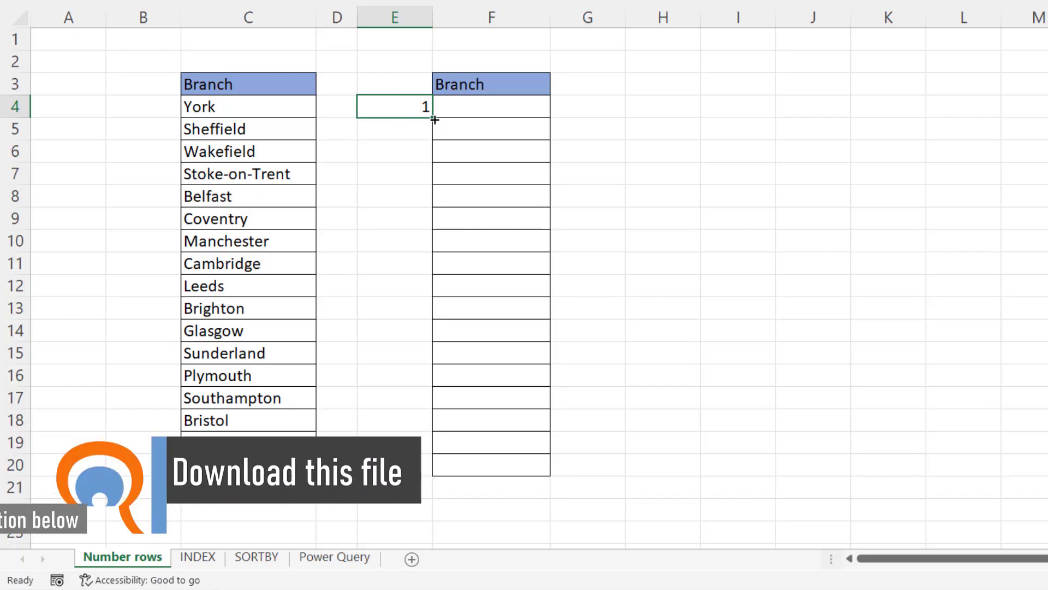
left_click_drag(433, 116, 437, 471)
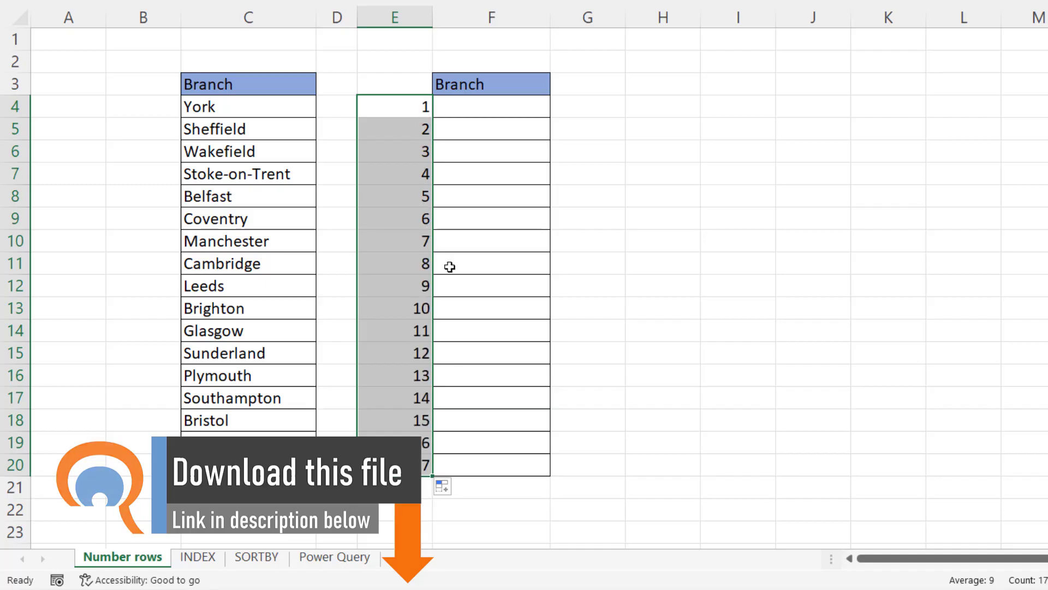
left_click(470, 105)
Copy the branch names C4:C20 into column F starting at F4.
left_click_drag(211, 106, 213, 471)
key("ctrl+c")
left_click(479, 107)
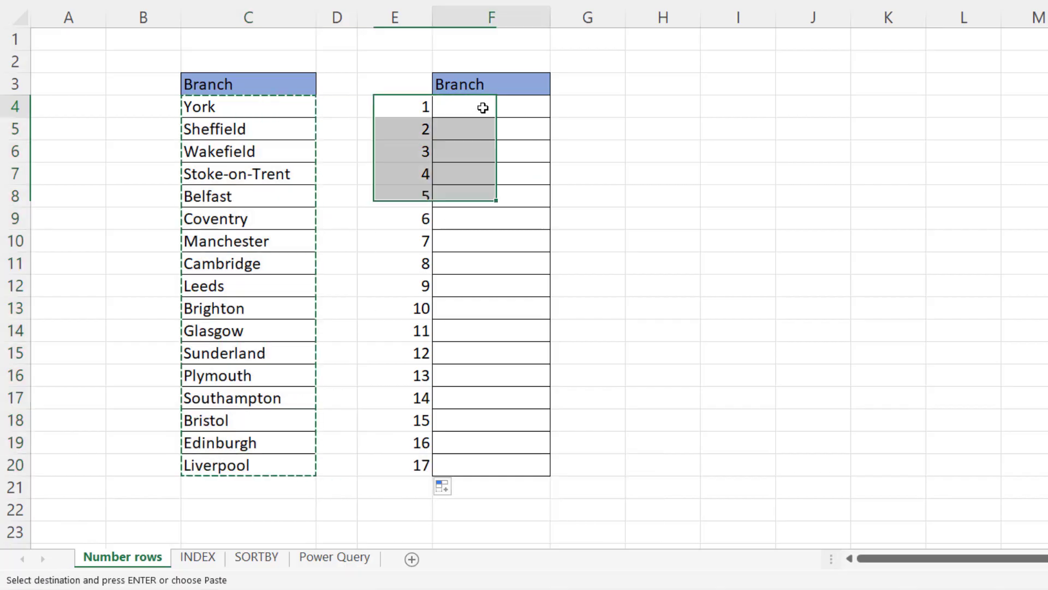
key("ctrl+v")
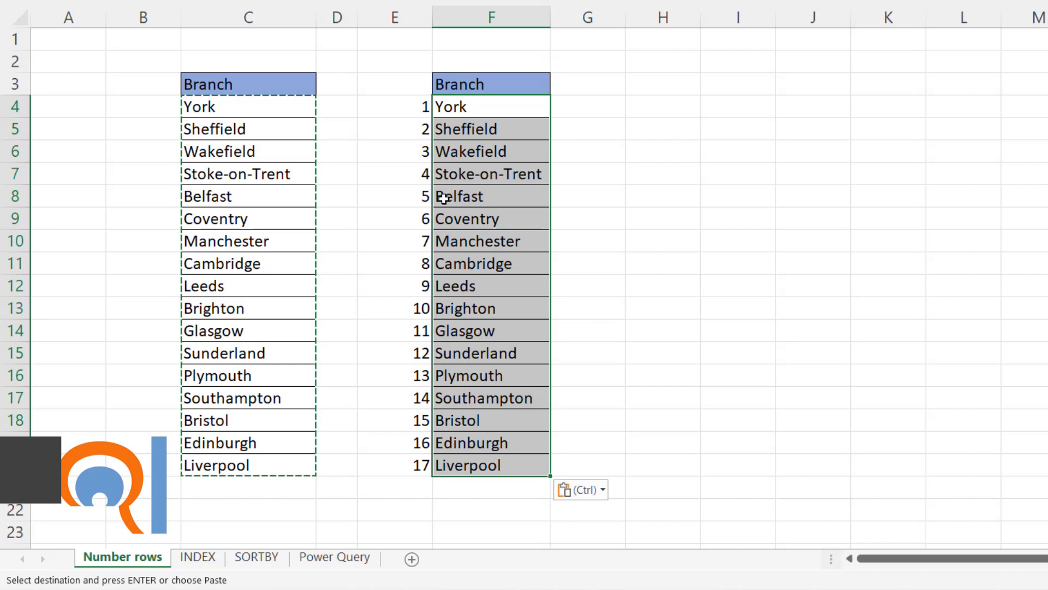
Sort the rows by the column E numbers, largest to smallest, to reverse the list.
left_click(408, 147)
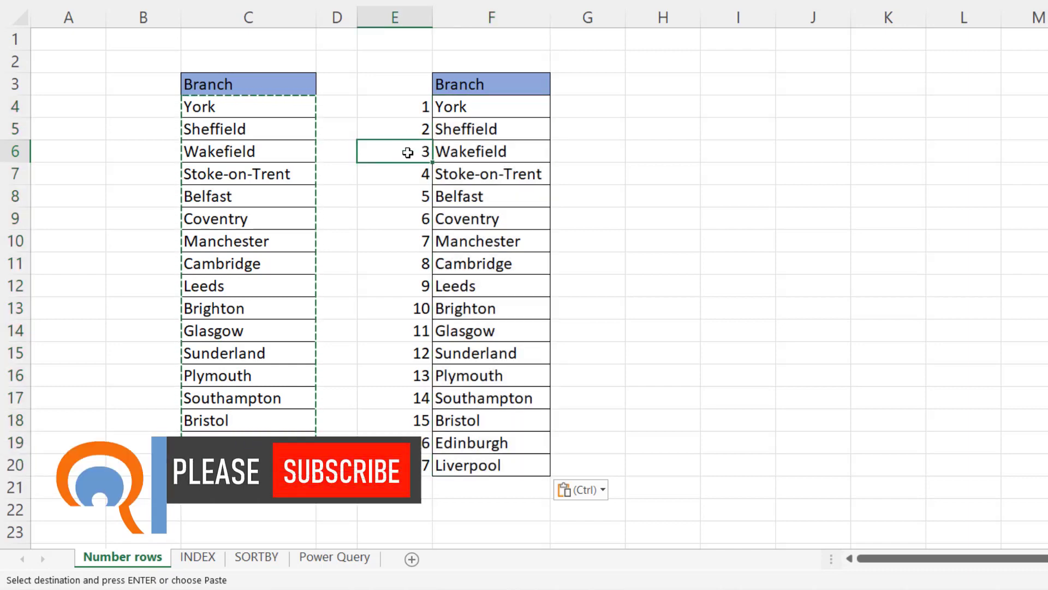
right_click(408, 150)
mouse_move(455, 382)
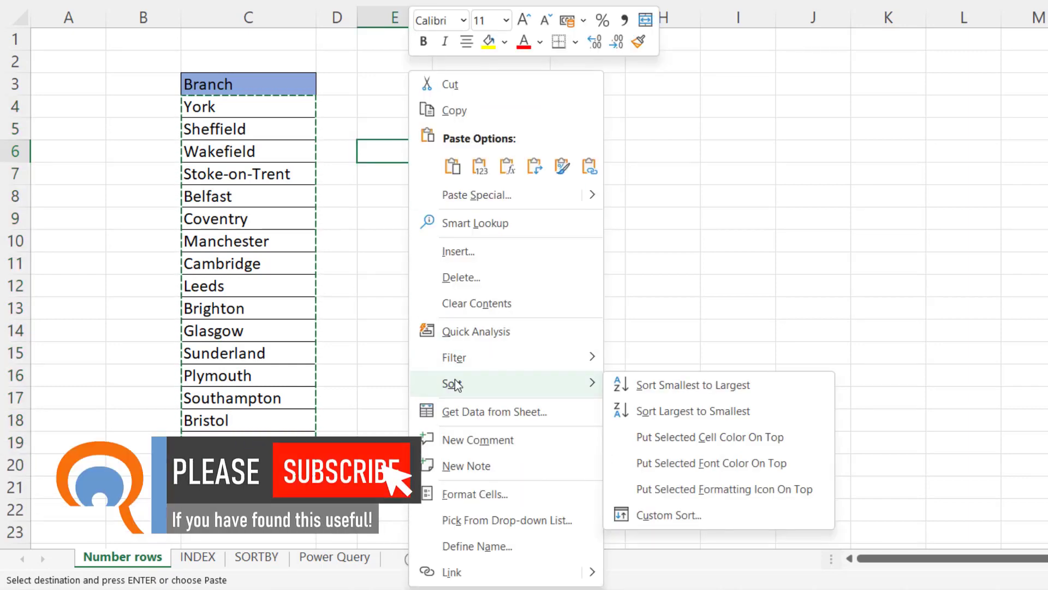
left_click(654, 410)
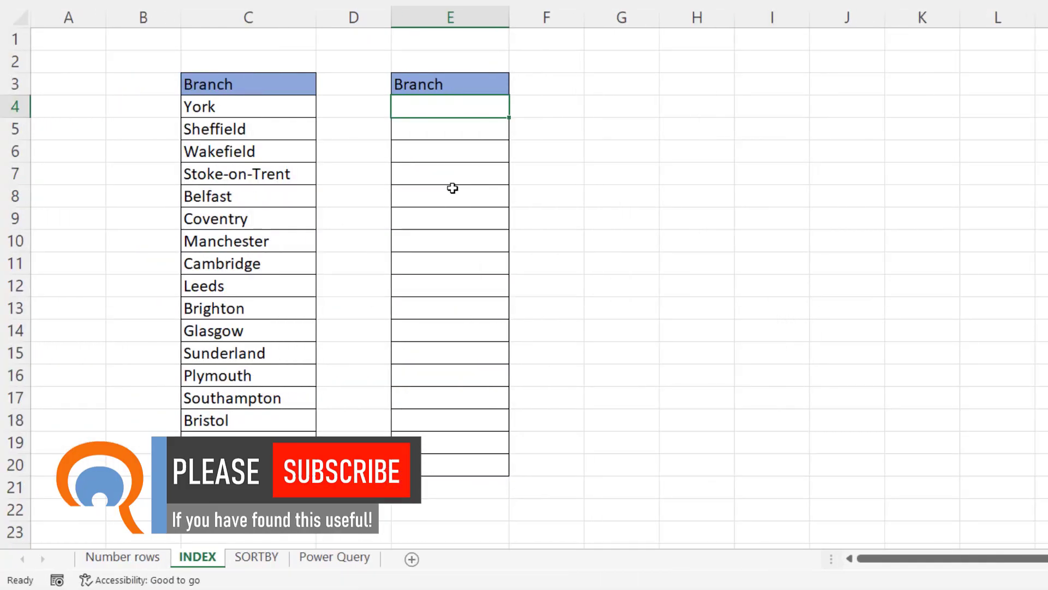
In E4 start =index($C$4:$C$20, using the locked branch range as the array.
type("=inde")
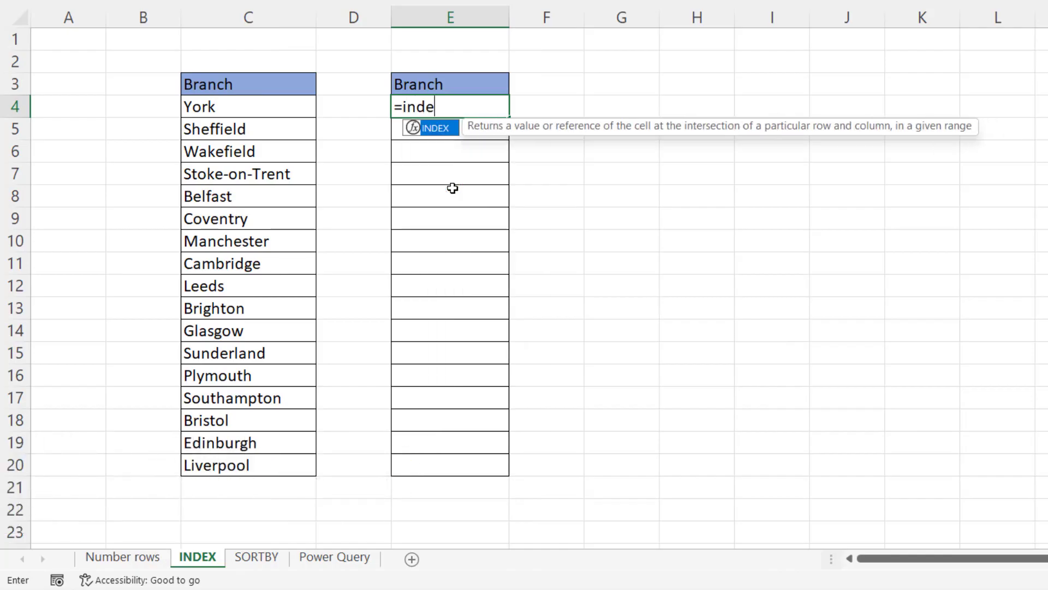
type("x(")
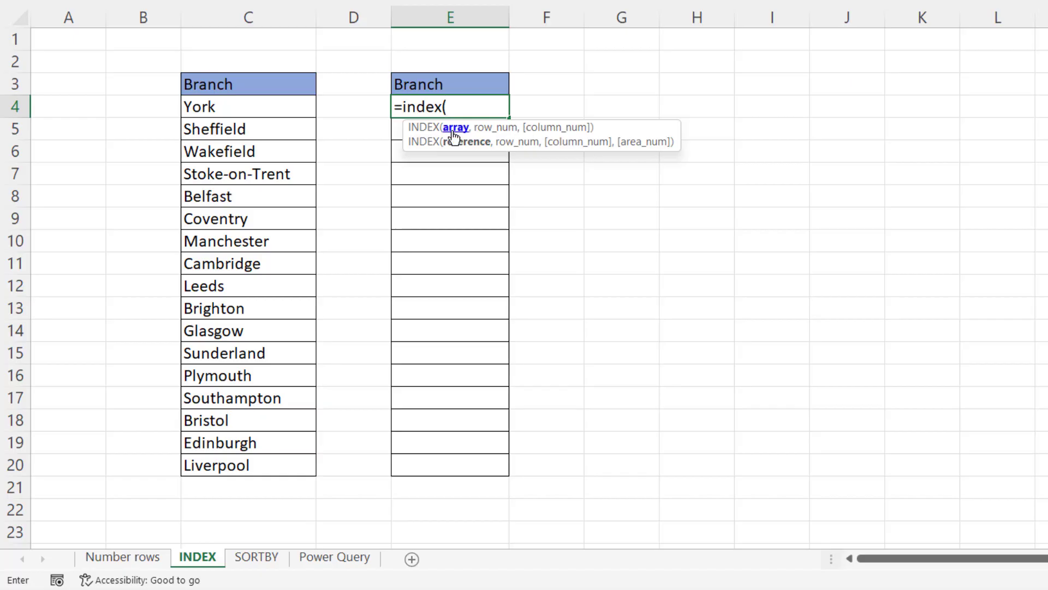
left_click_drag(255, 107, 232, 469)
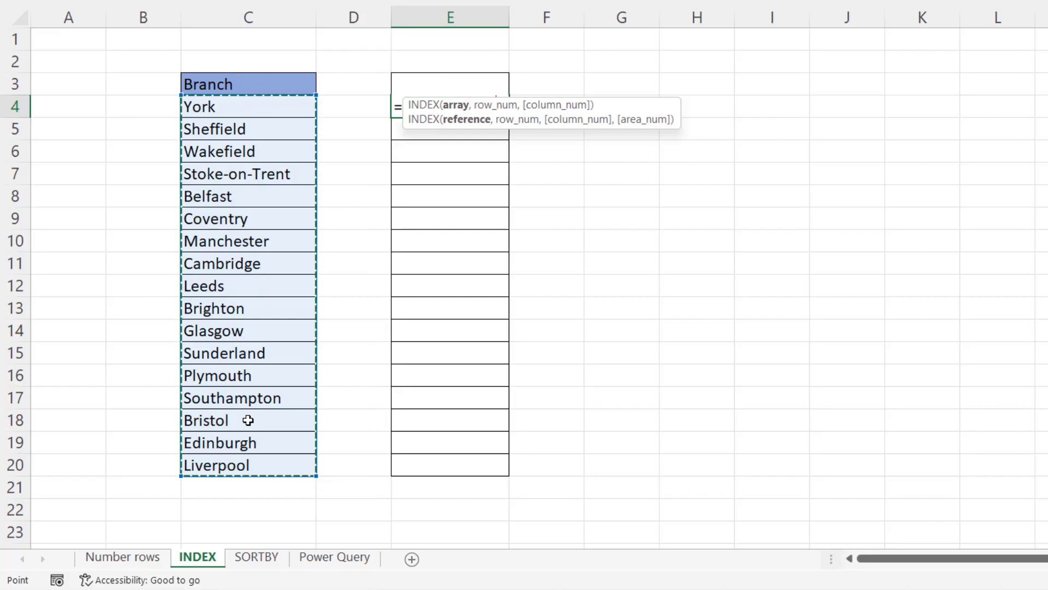
left_click_drag(625, 105, 693, 151)
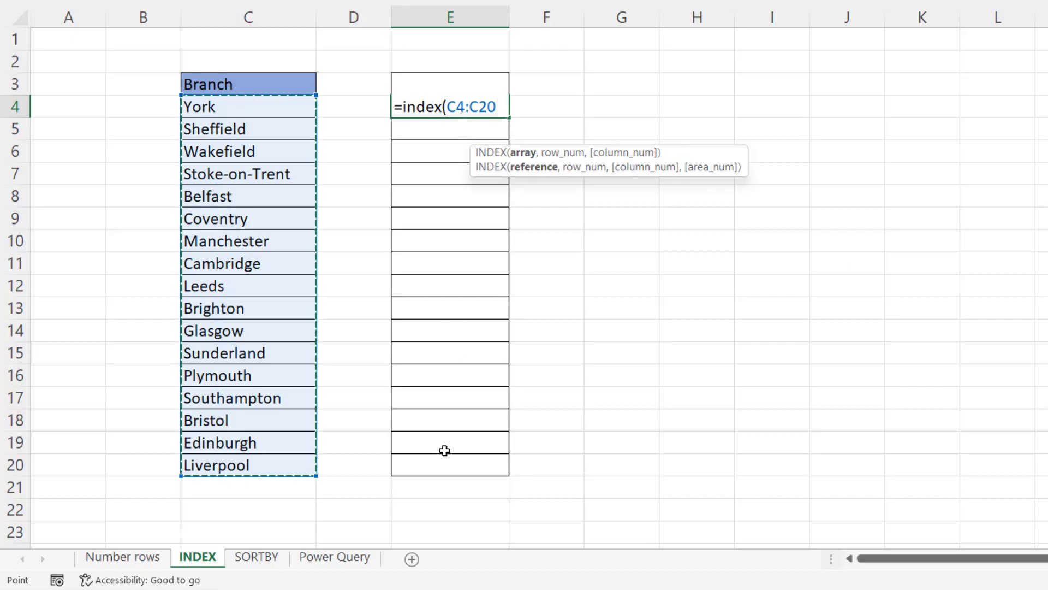
key("F4")
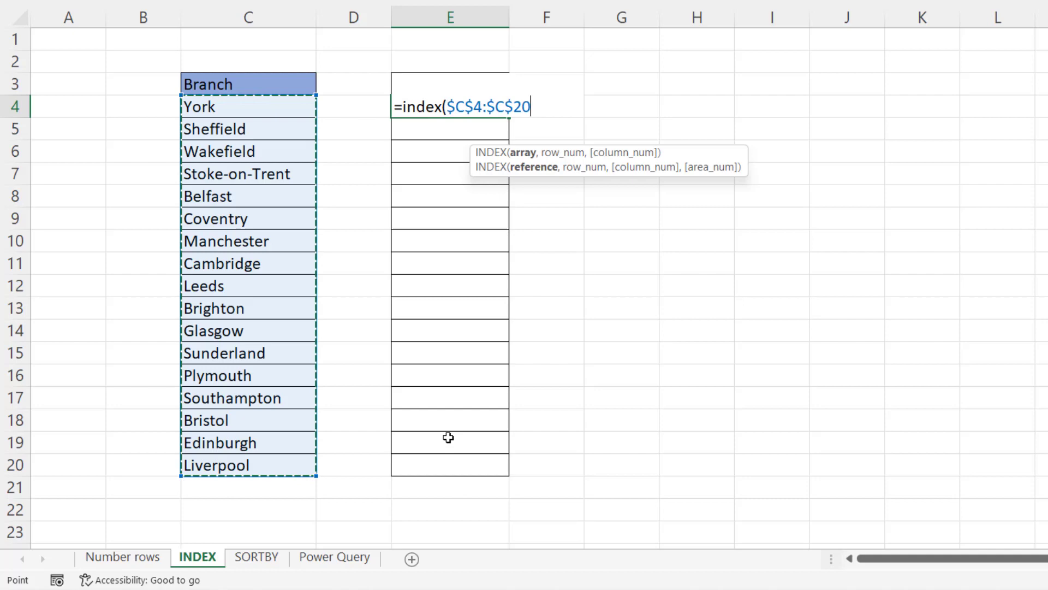
type(",")
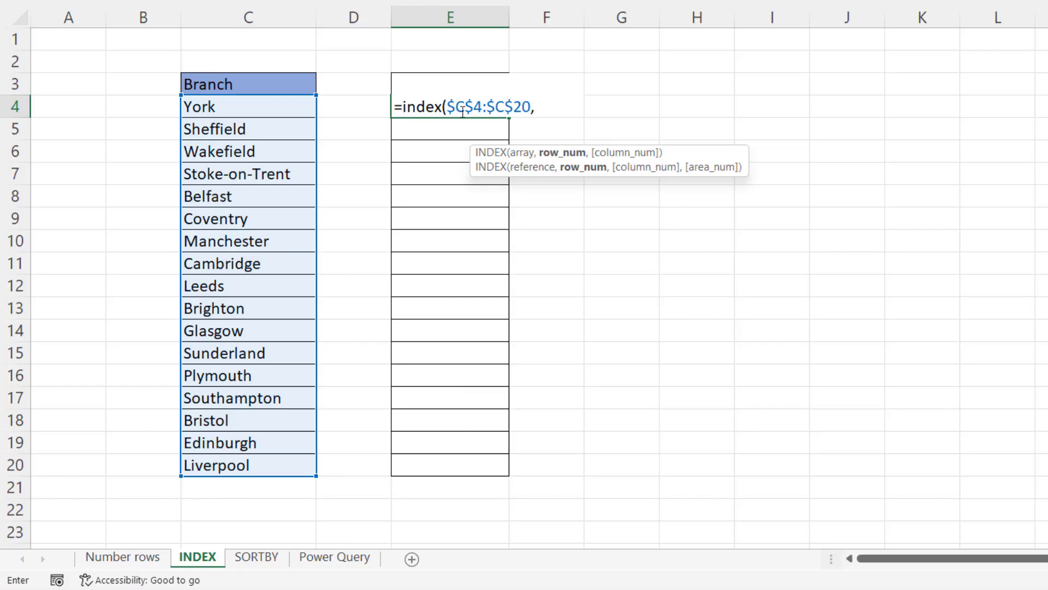
Add rows(C4:C20 as the row-number argument of the E4 INDEX formula.
type("rows")
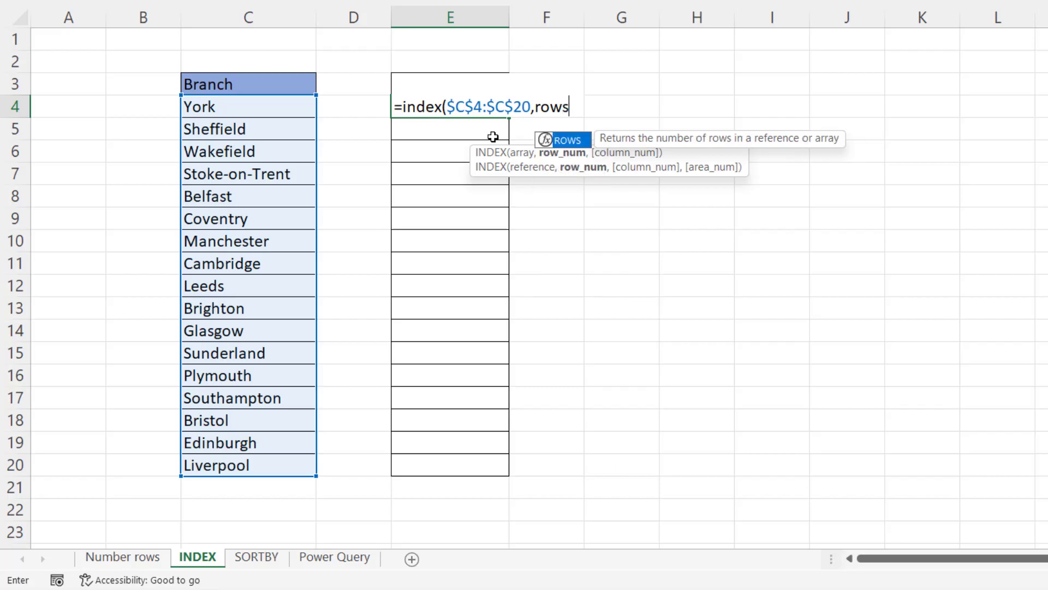
type("(")
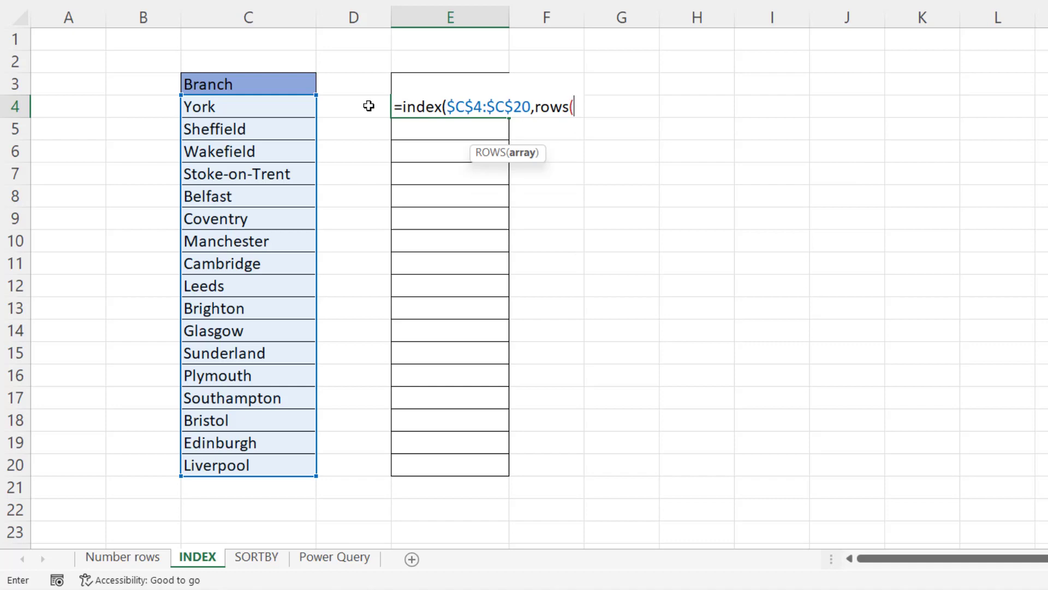
left_click_drag(285, 108, 253, 452)
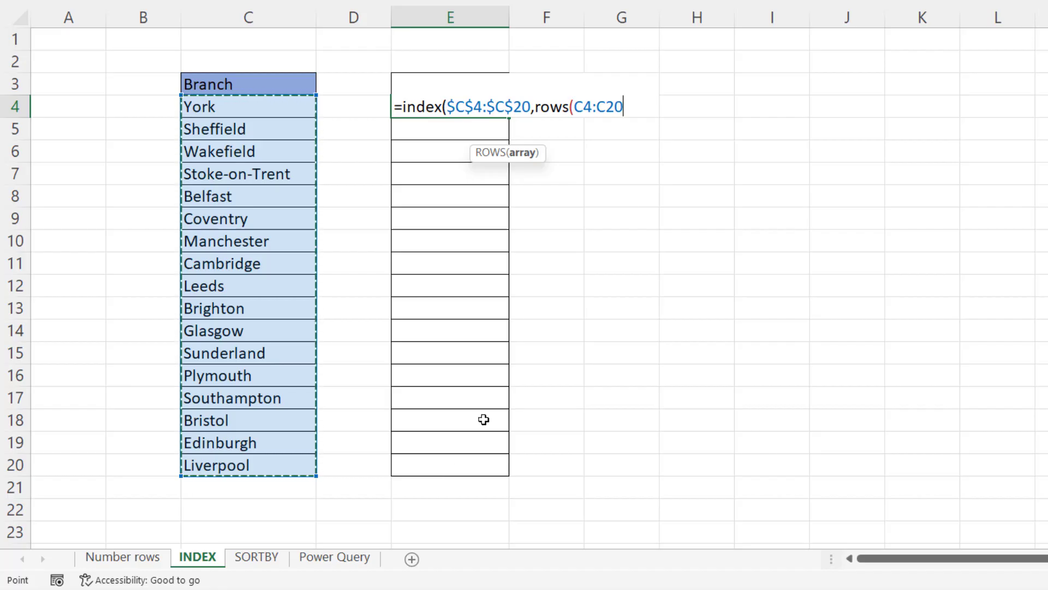
Lock C20 in the ROWS range, close the formula, and fill E4 down to E20 for Liverpool-to-York.
left_click(613, 108)
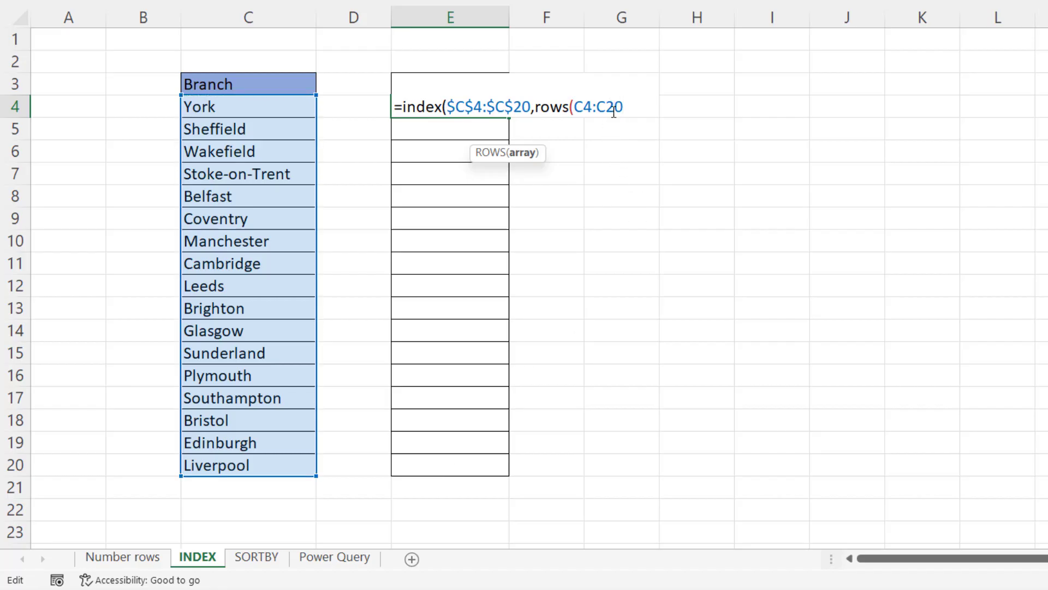
key("F4")
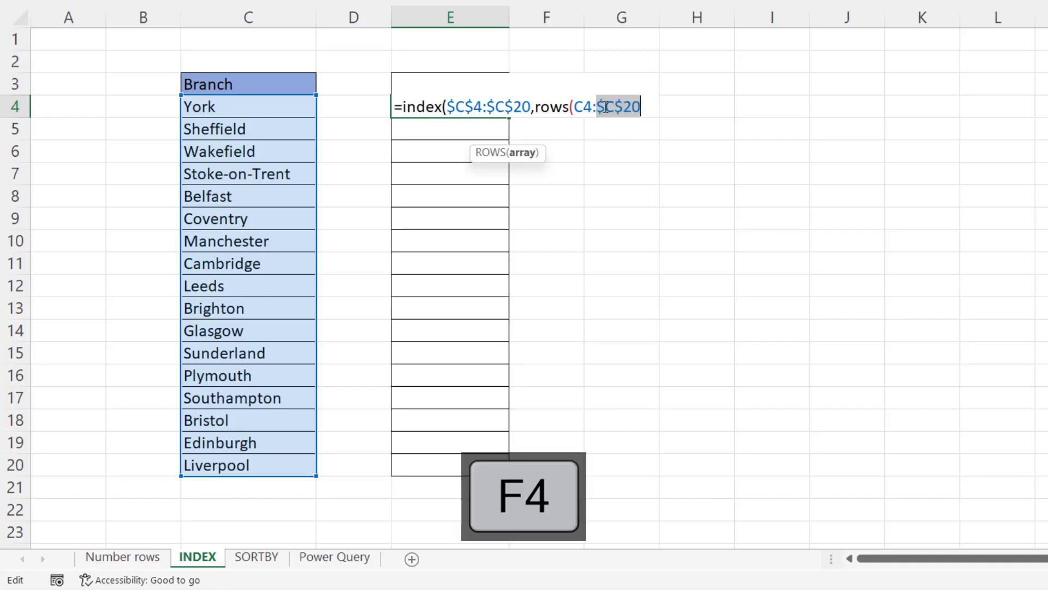
key("Right")
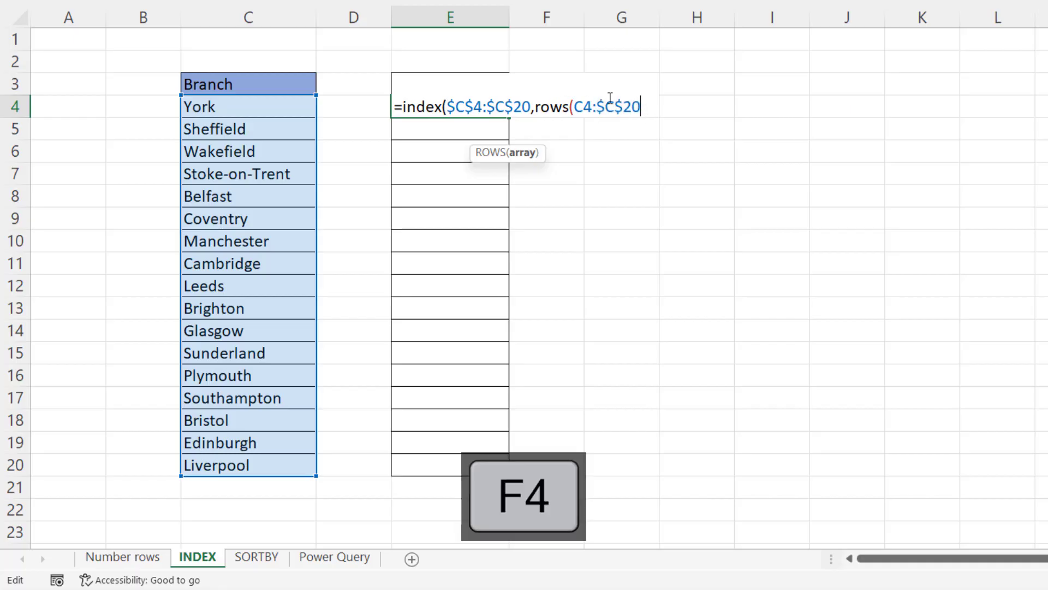
type(")")
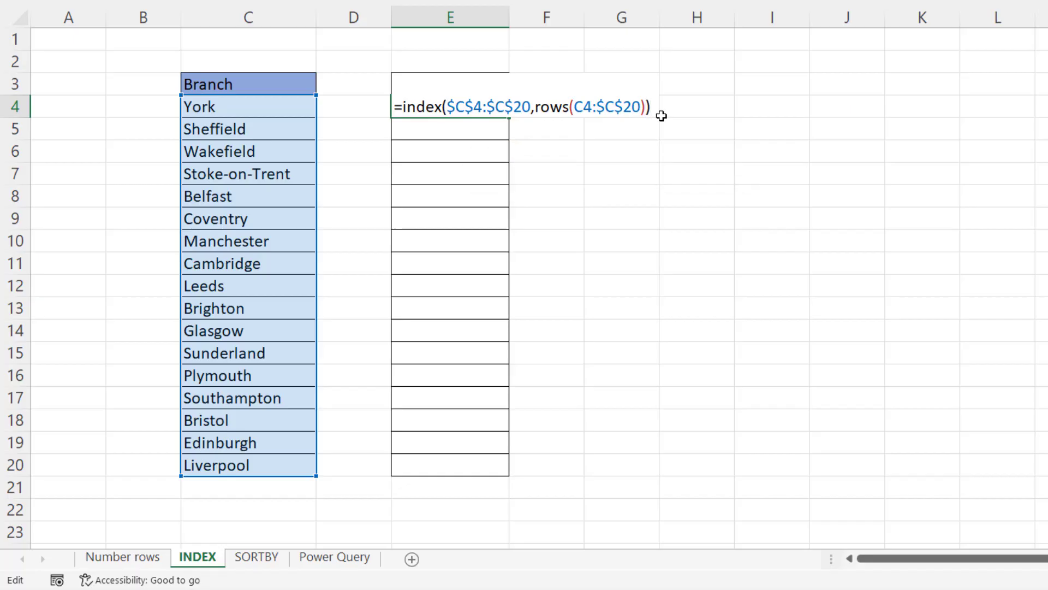
key("Return")
left_click(488, 111)
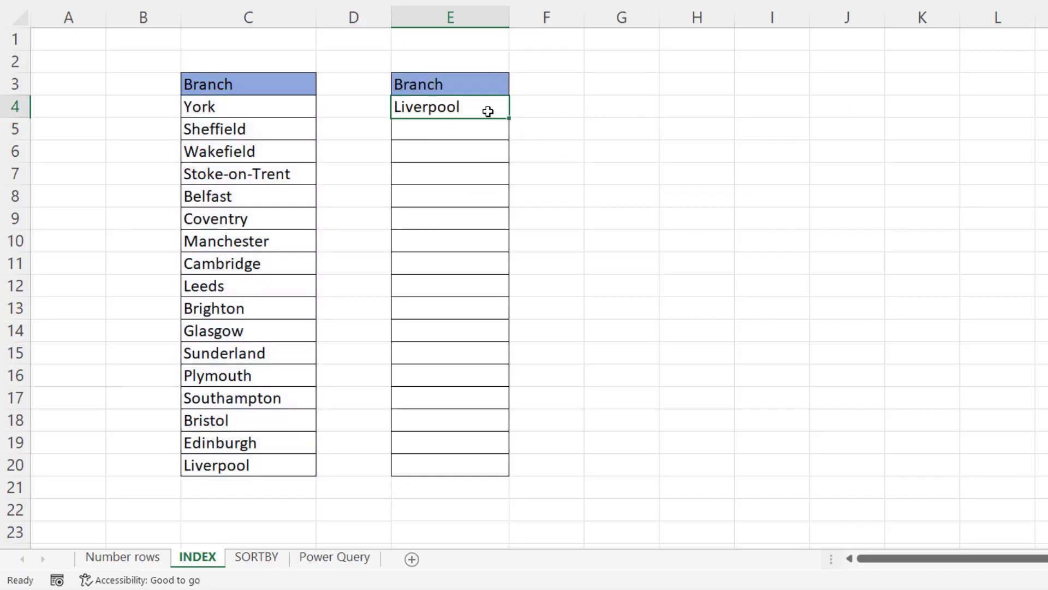
left_click_drag(511, 118, 491, 477)
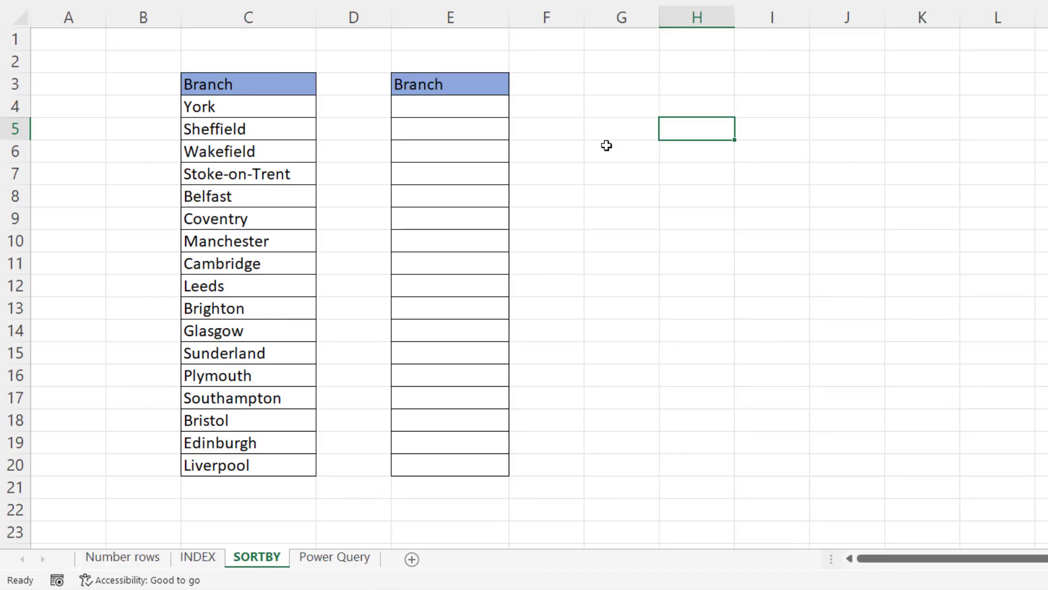
Enter =SEQUENCE(COUNTA(C4:C20)) in H3 to spill 1 to 17 down column H.
left_click(692, 84)
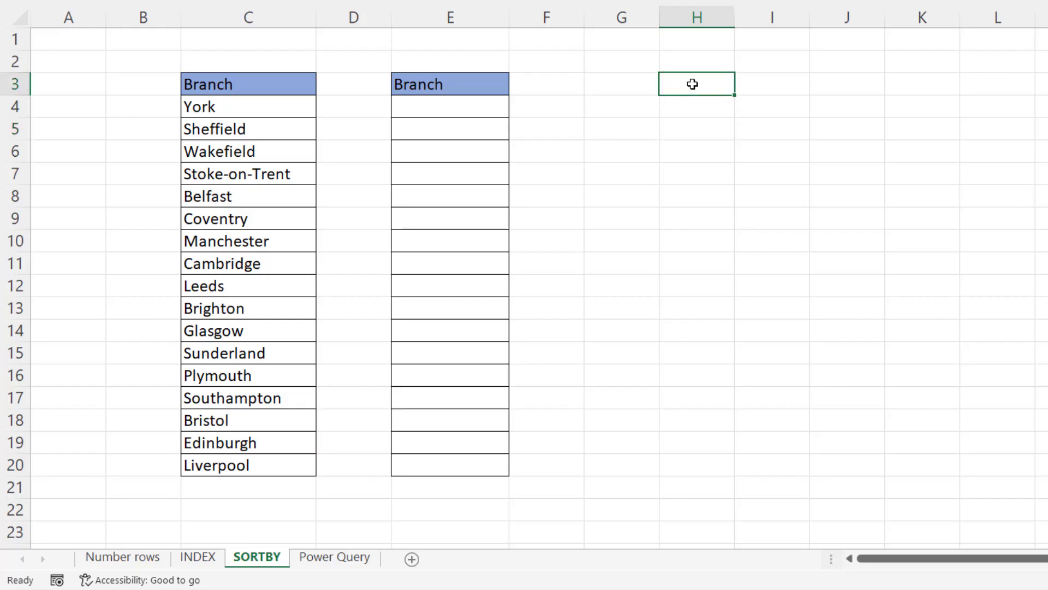
type("=se")
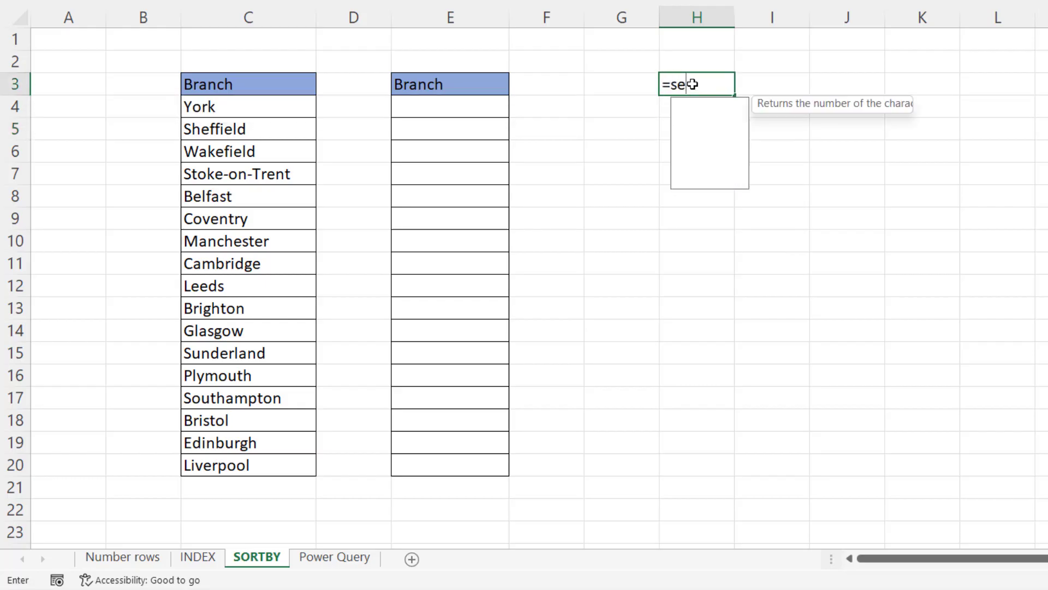
type("q")
double_click(709, 100)
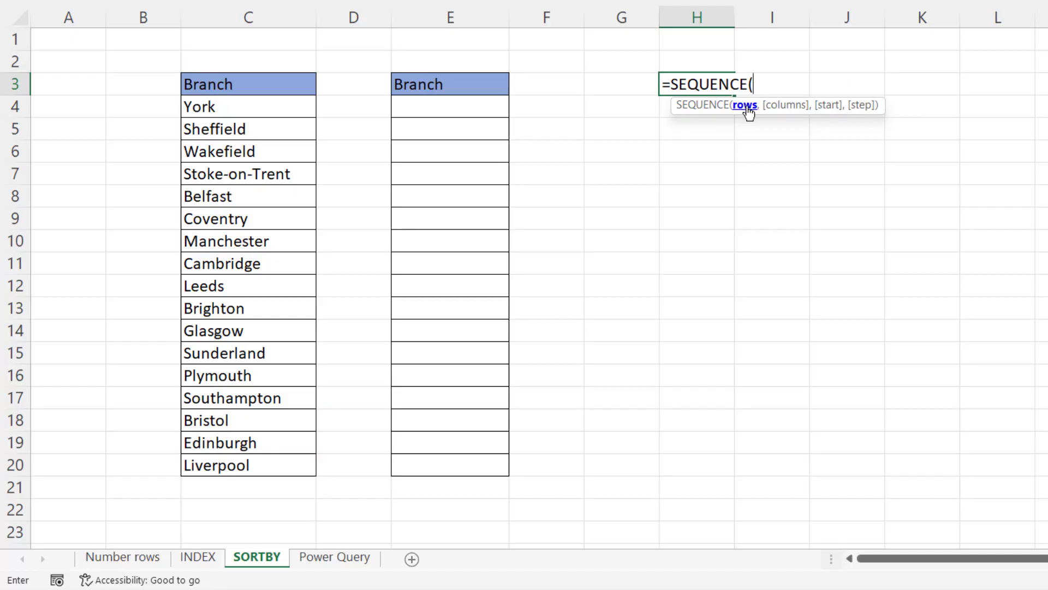
type("counta")
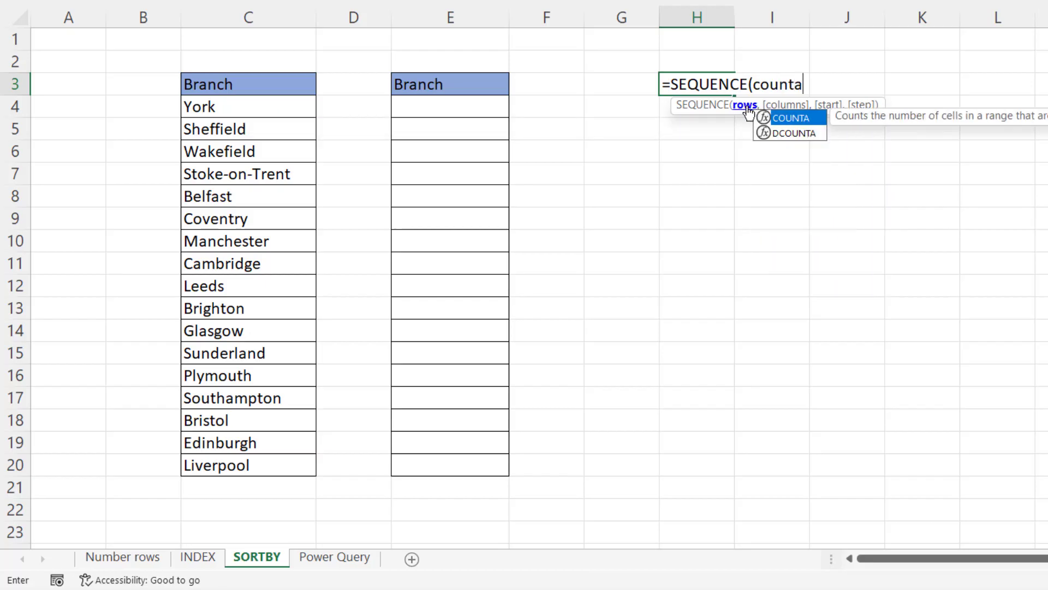
type("(")
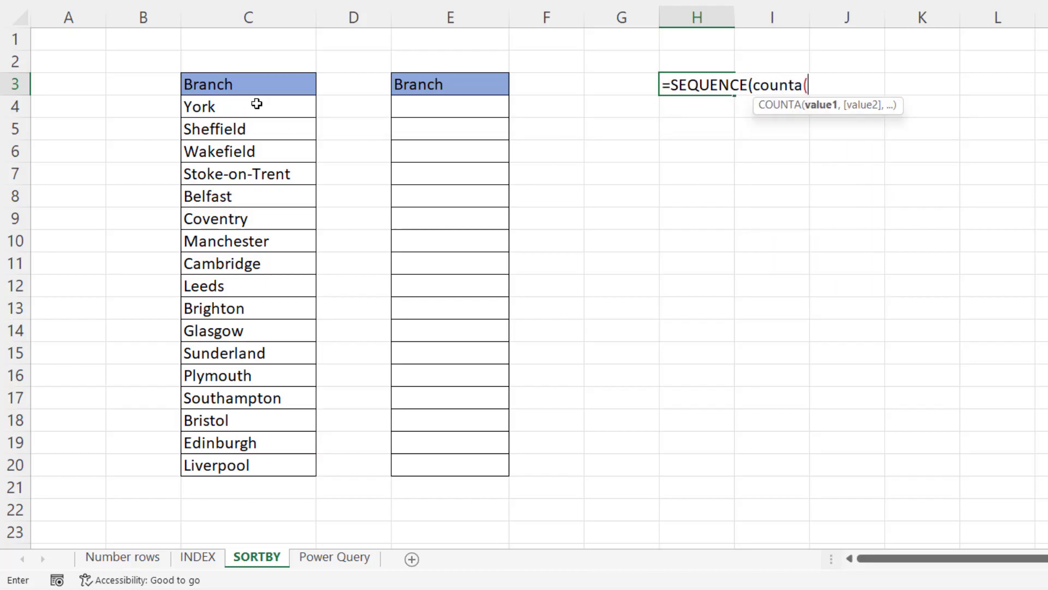
left_click_drag(254, 104, 244, 459)
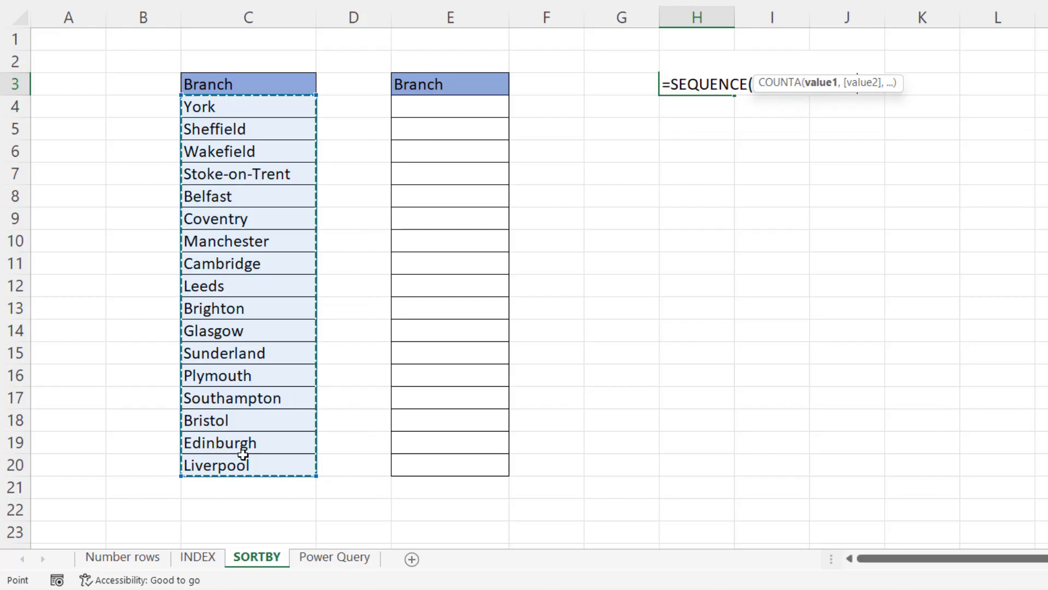
type("))")
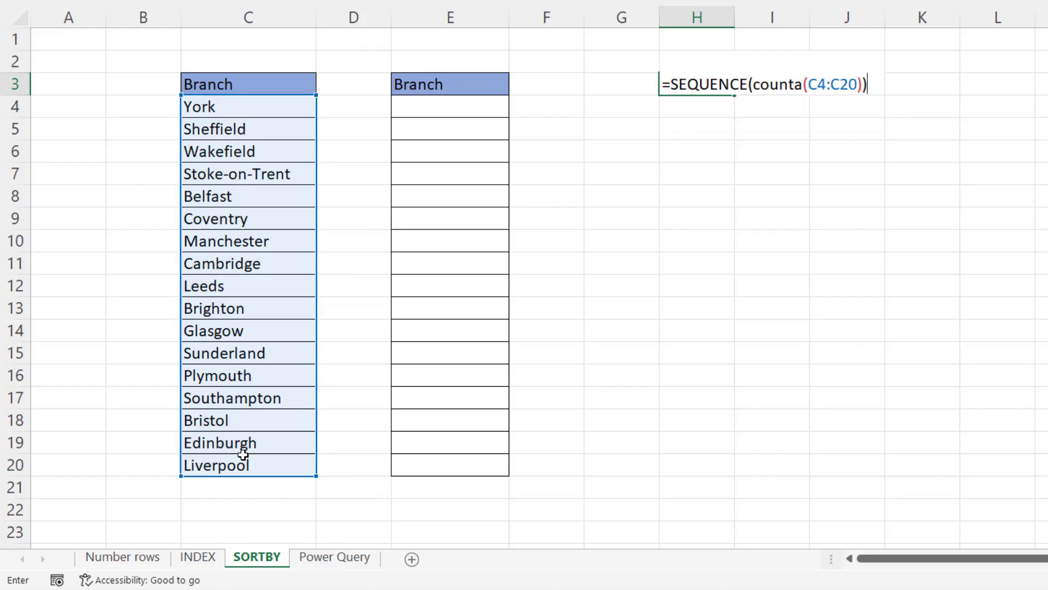
key("Return")
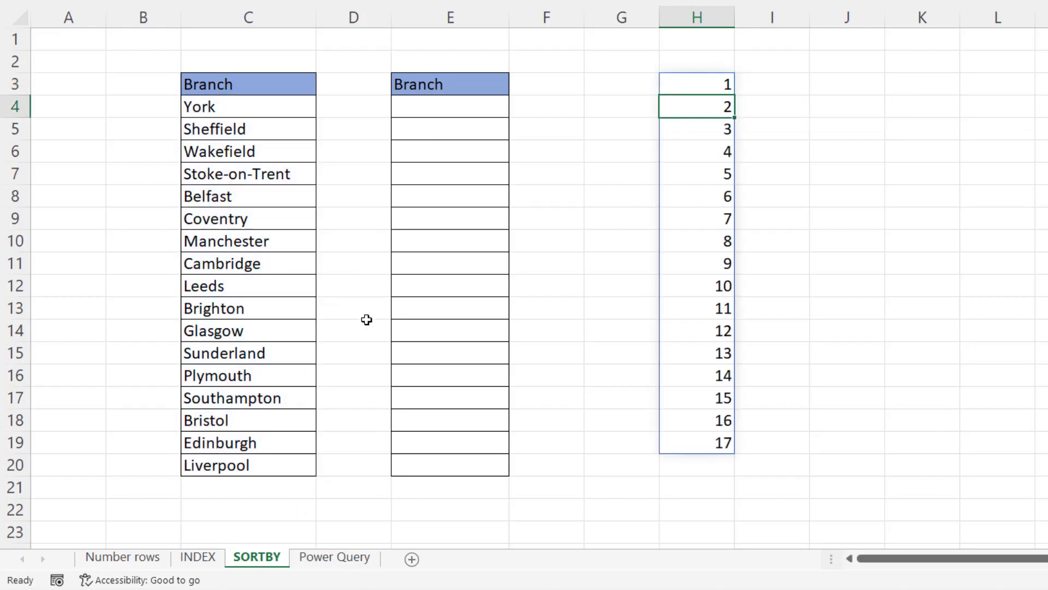
Enter =SEQUENCE(ROWS(C4:C20)) in J3 to spill another 1 to 17 down column J.
left_click(839, 81)
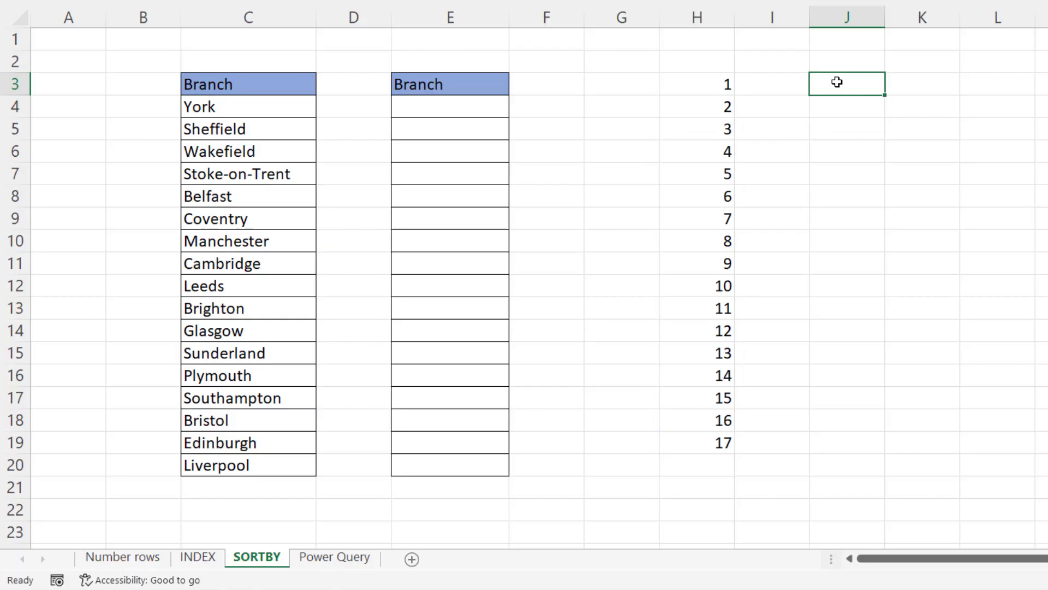
type("=seq")
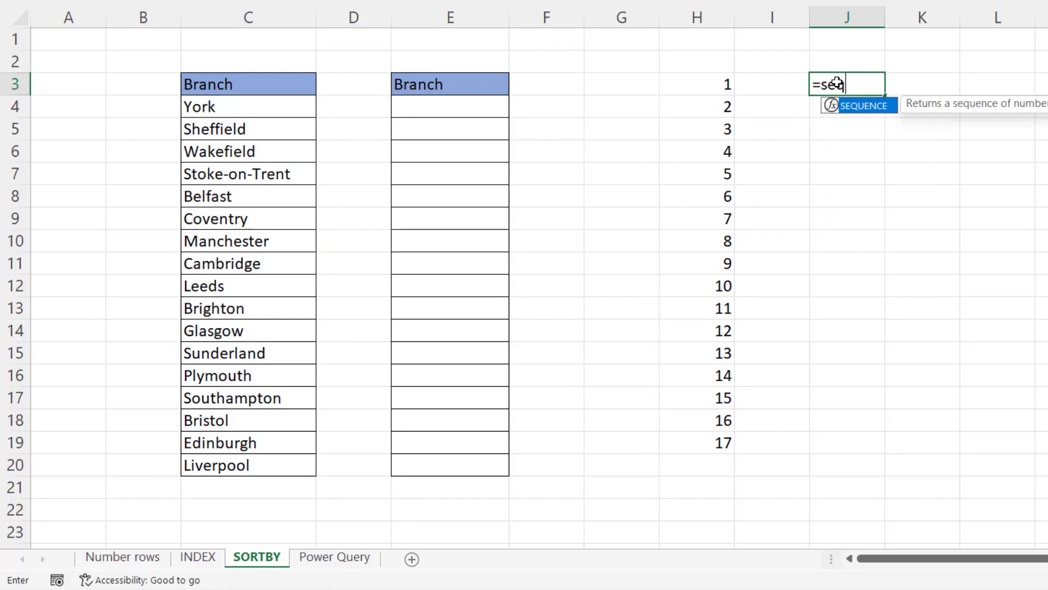
type("uence")
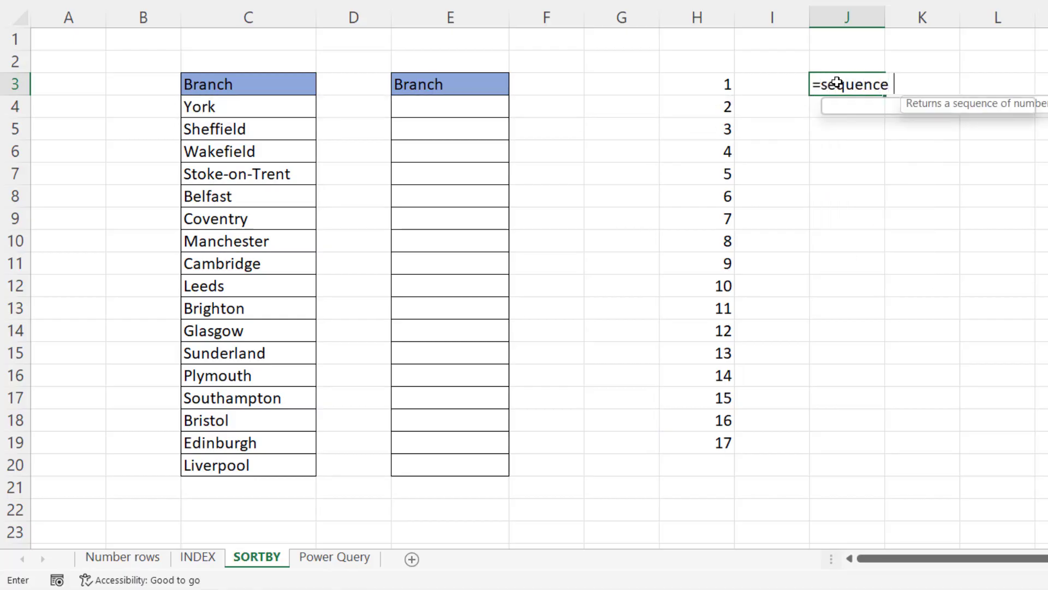
type("(rows(")
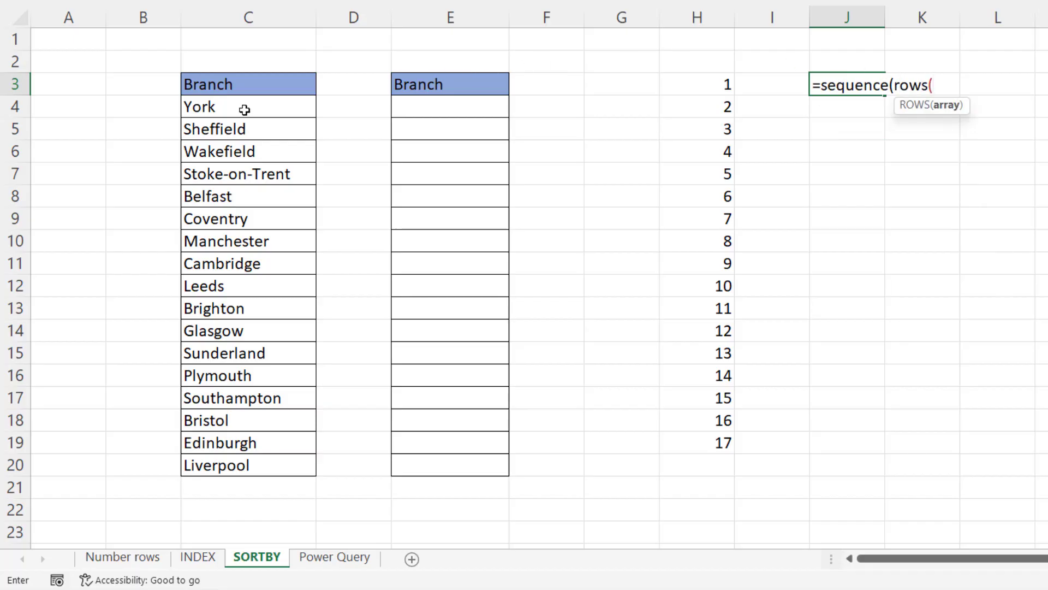
left_click_drag(243, 106, 247, 464)
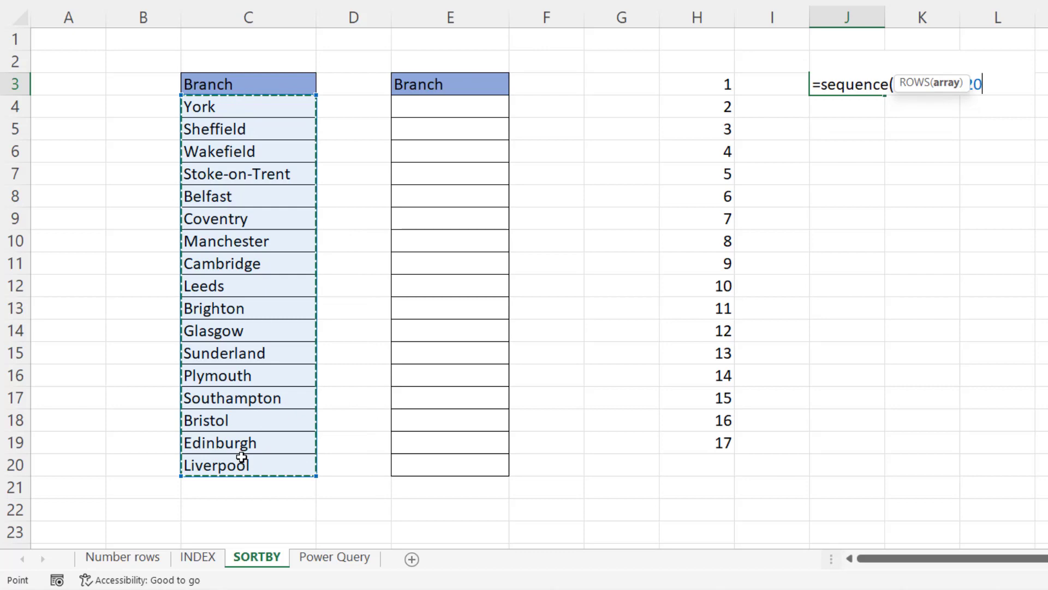
type(")")
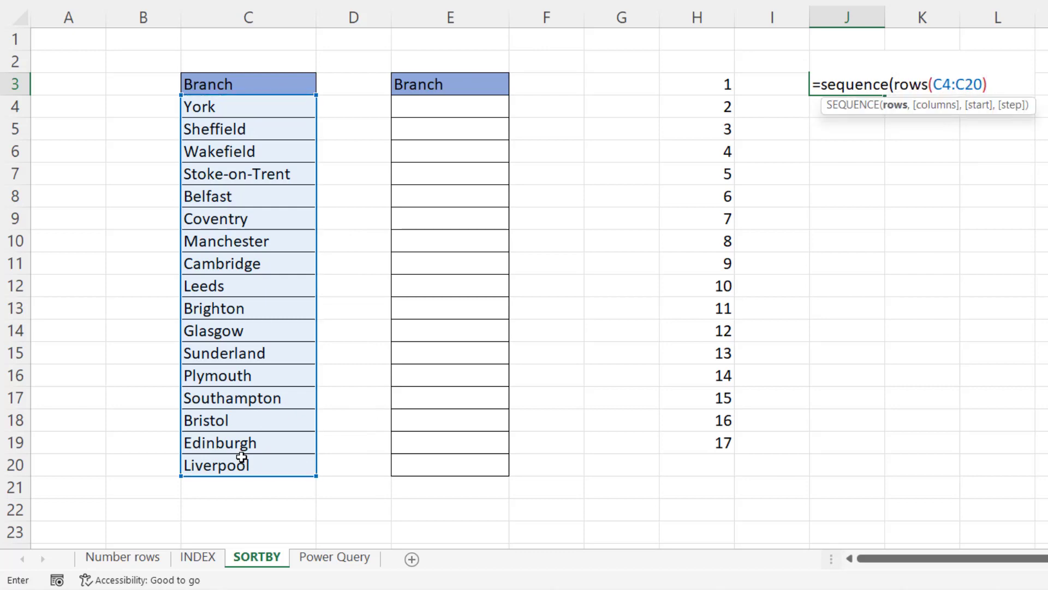
type(")")
key("Return")
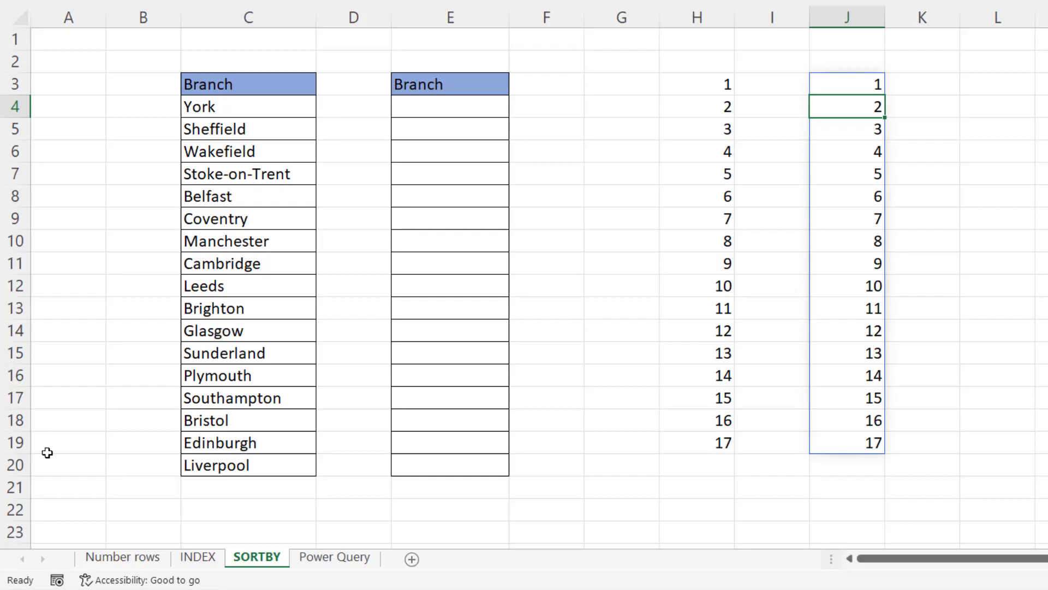
Enter =SORTBY(C4:C20,SEQUENCE(ROWS(C4:C20)),-1) in E4 to spill branches Liverpool to York.
left_click(441, 108)
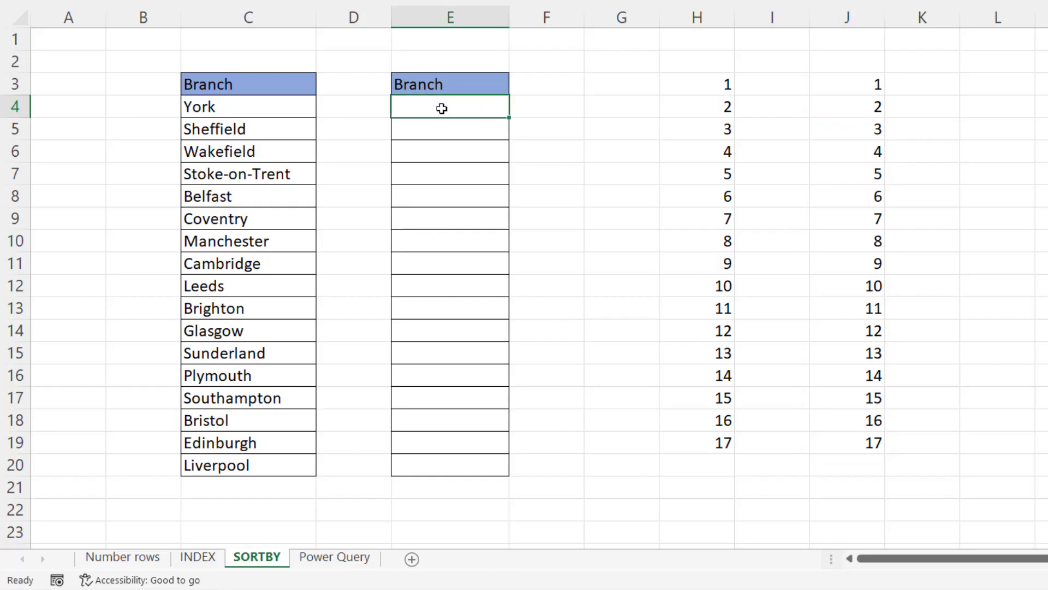
type("=sort")
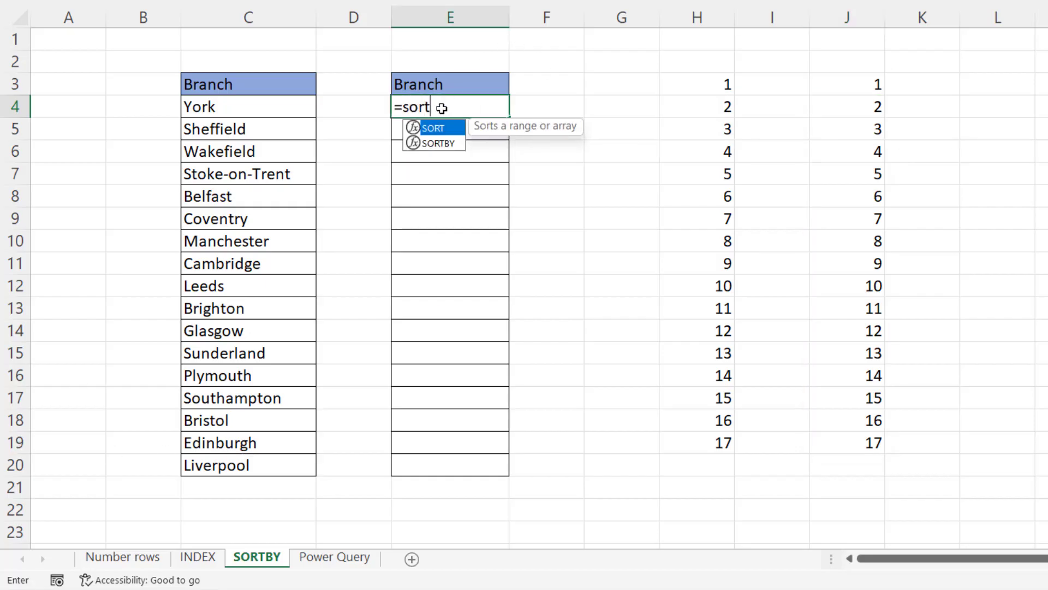
type("by(")
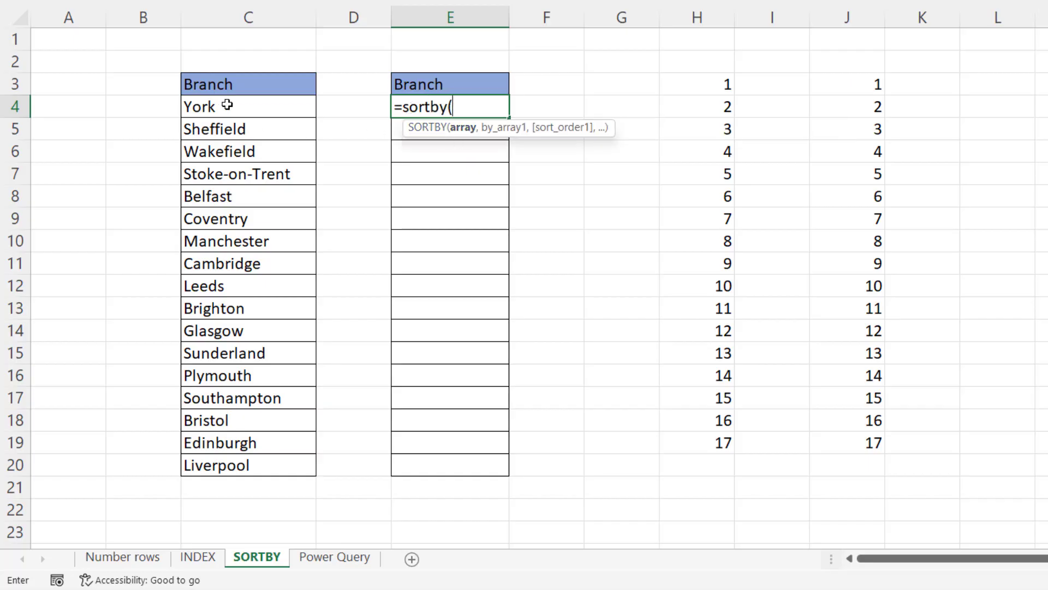
left_click_drag(218, 105, 242, 467)
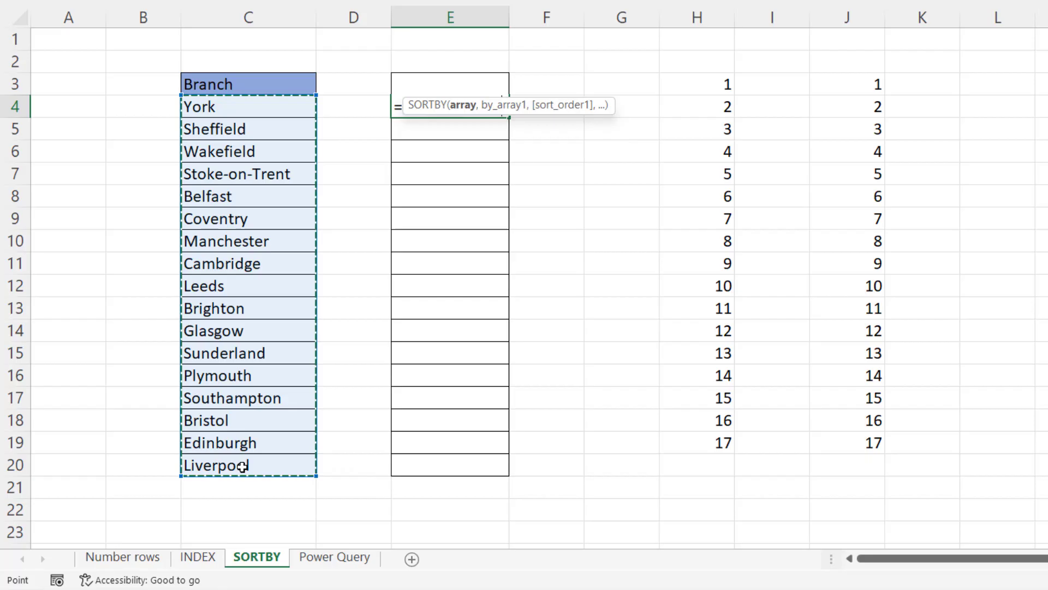
left_click_drag(552, 108, 561, 160)
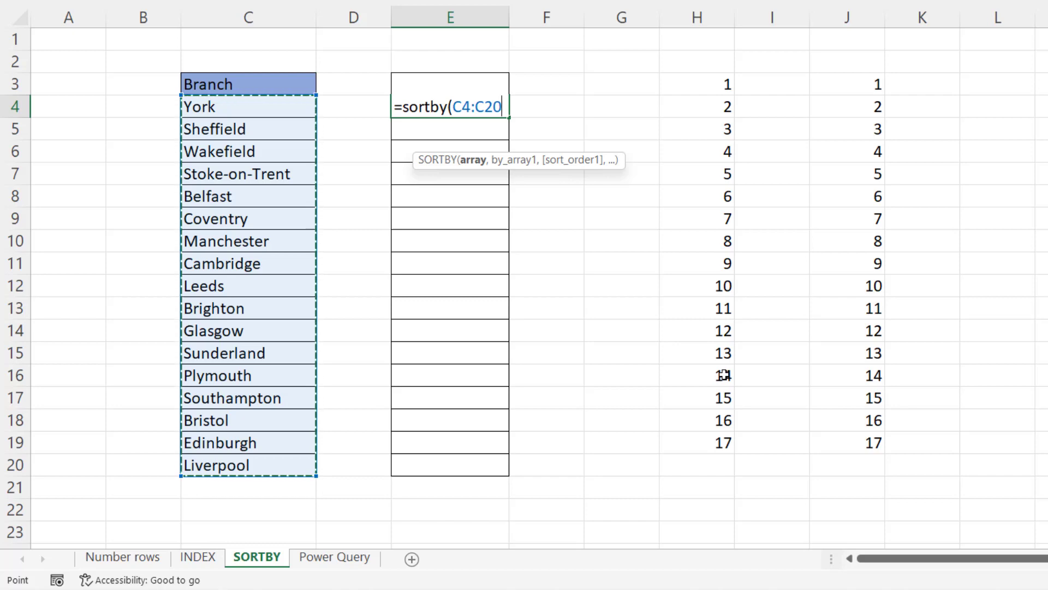
type(",sequ")
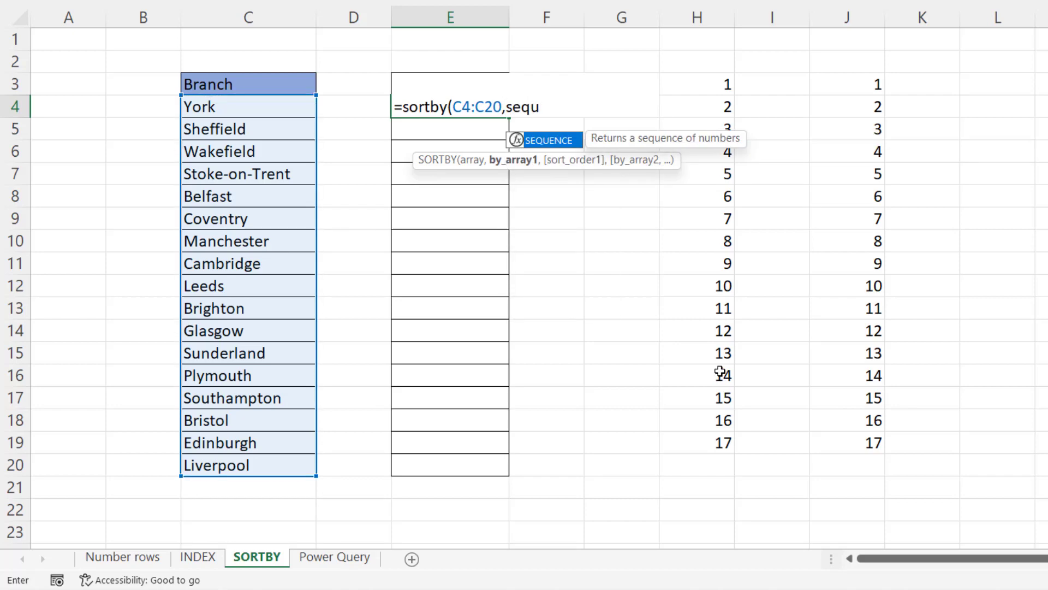
key("Tab")
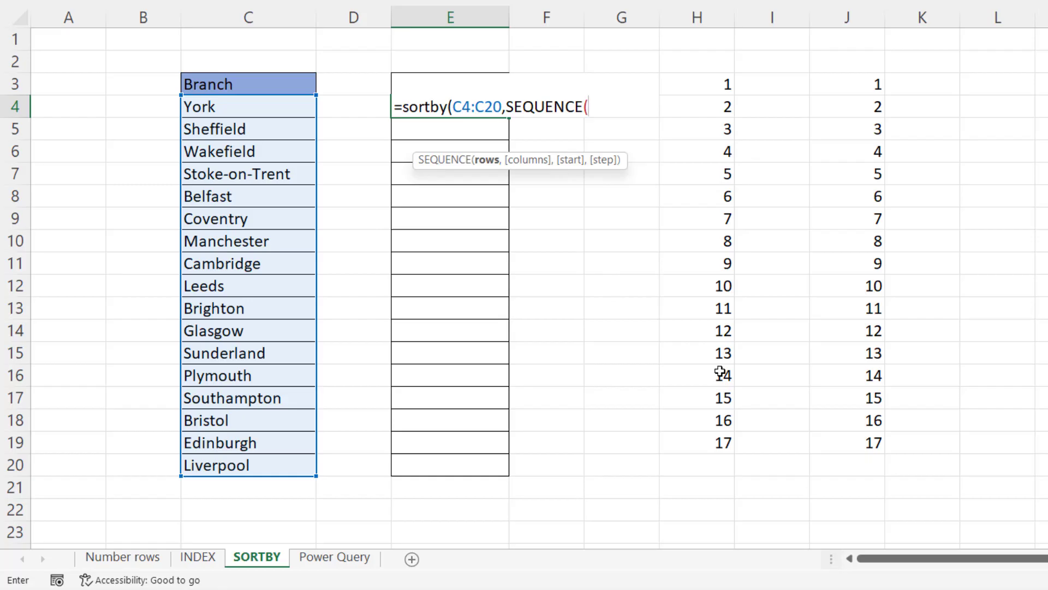
type("rows(")
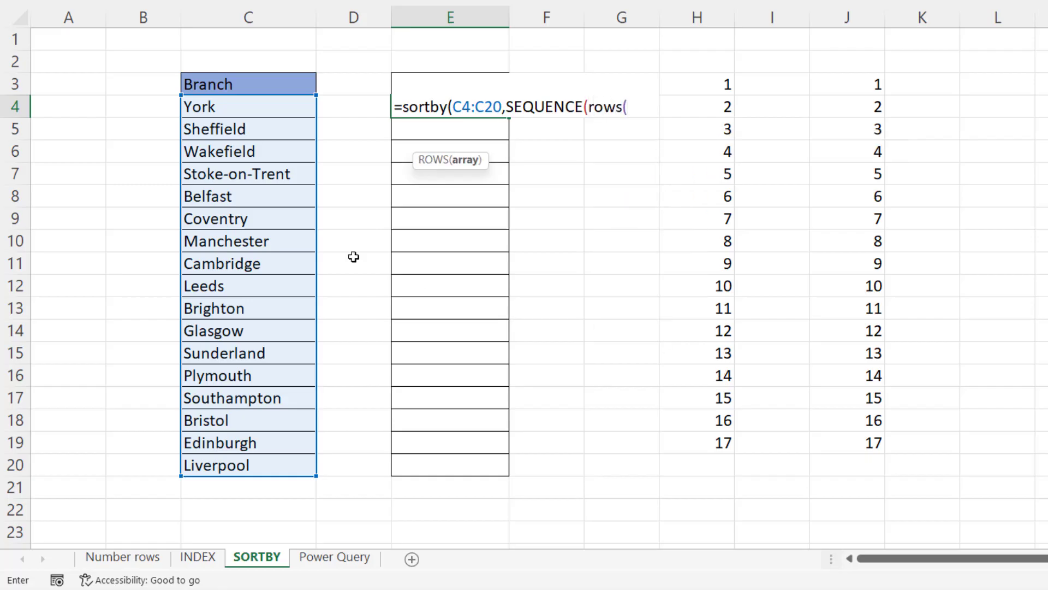
left_click_drag(255, 107, 216, 469)
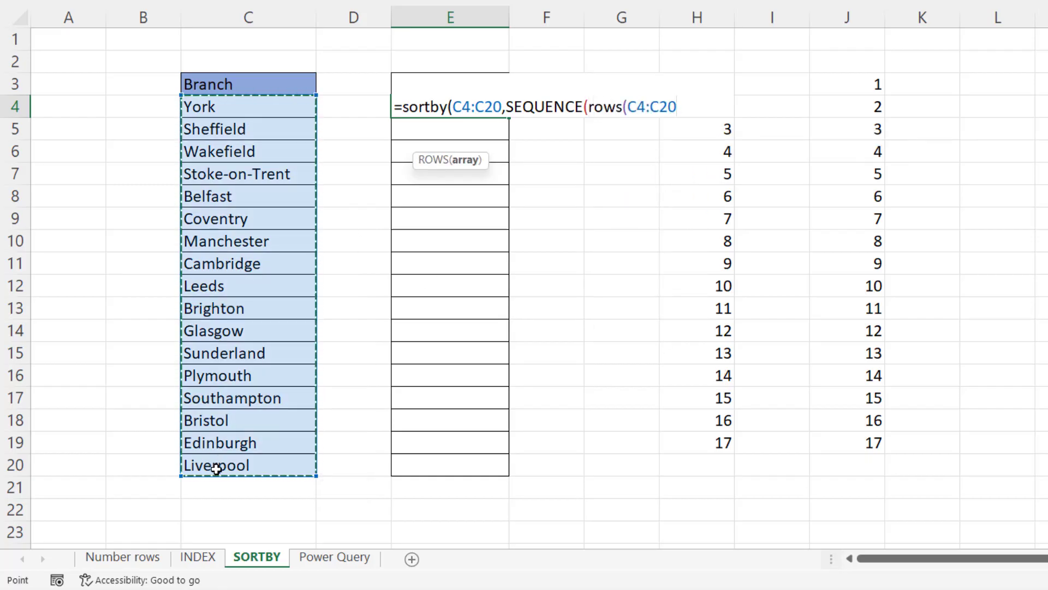
type("))")
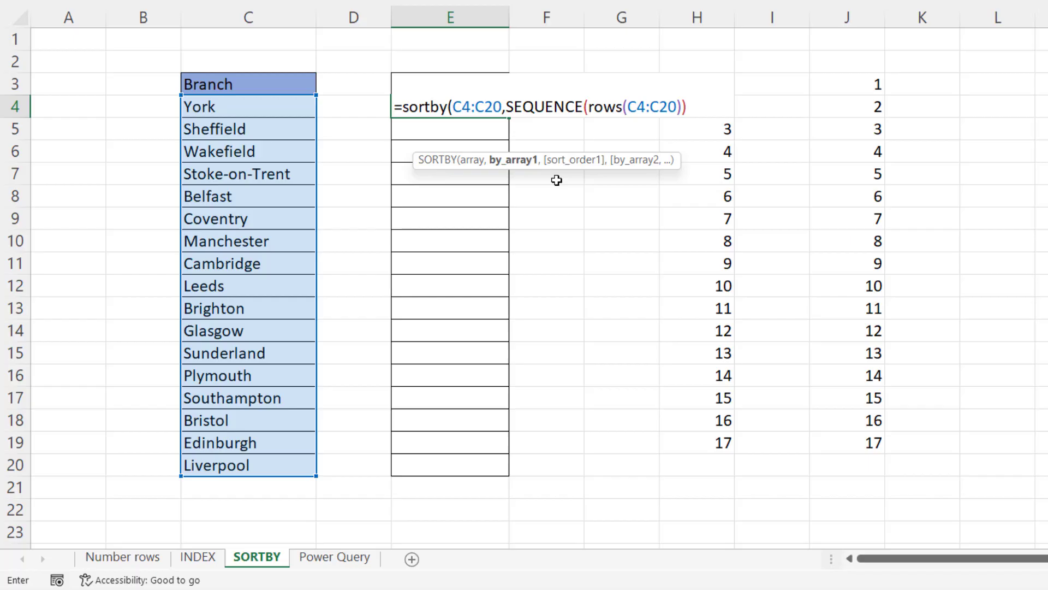
type(",")
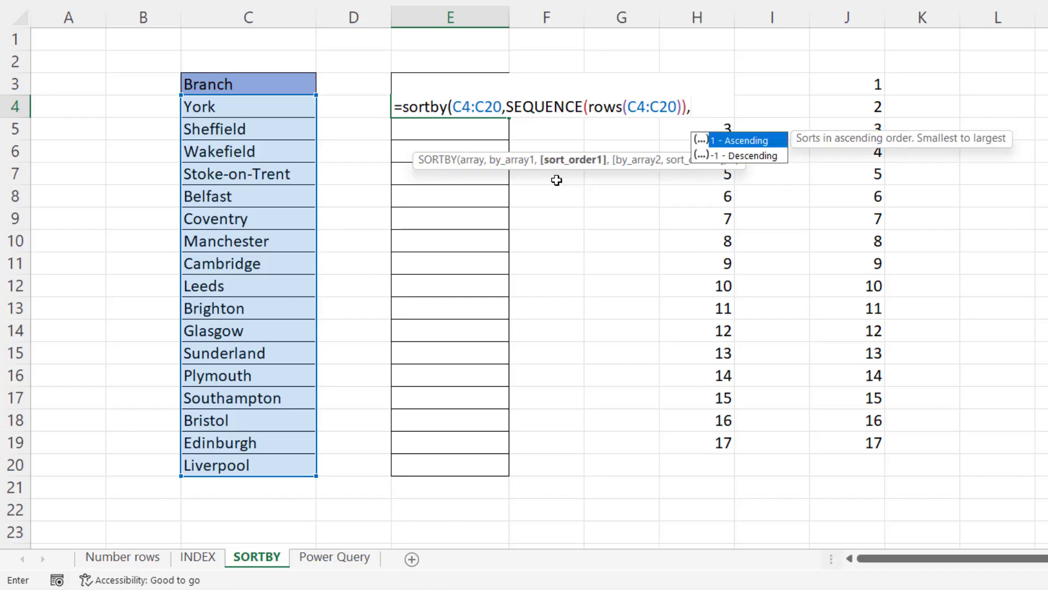
type("-1")
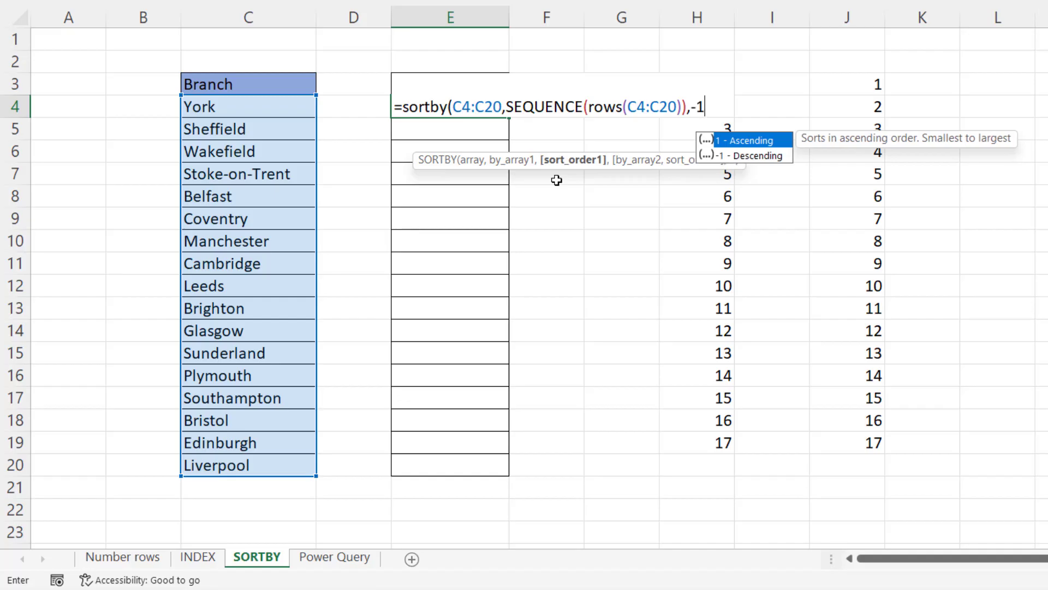
type(")")
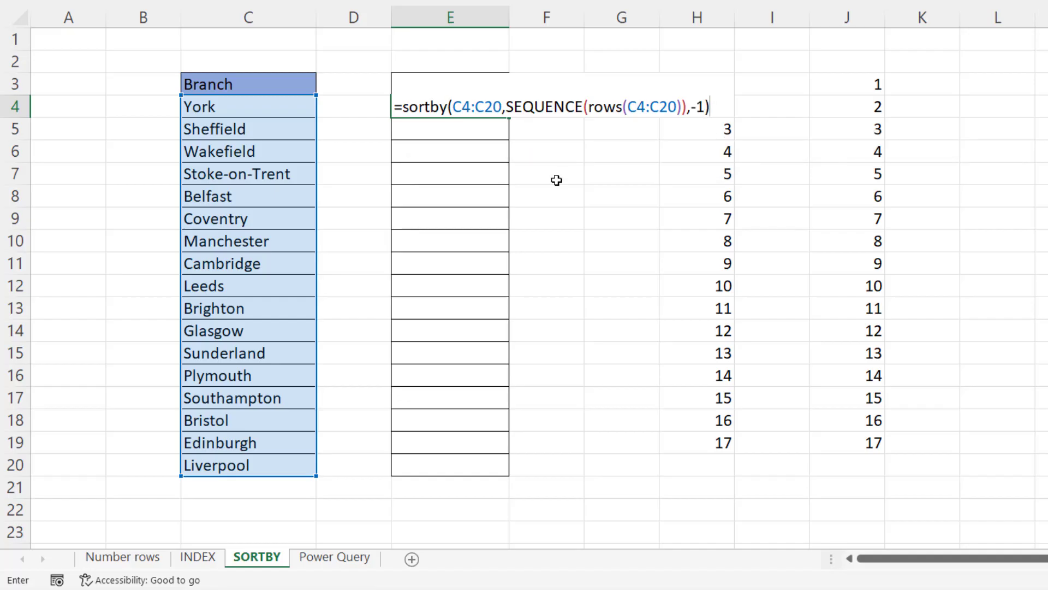
key("Return")
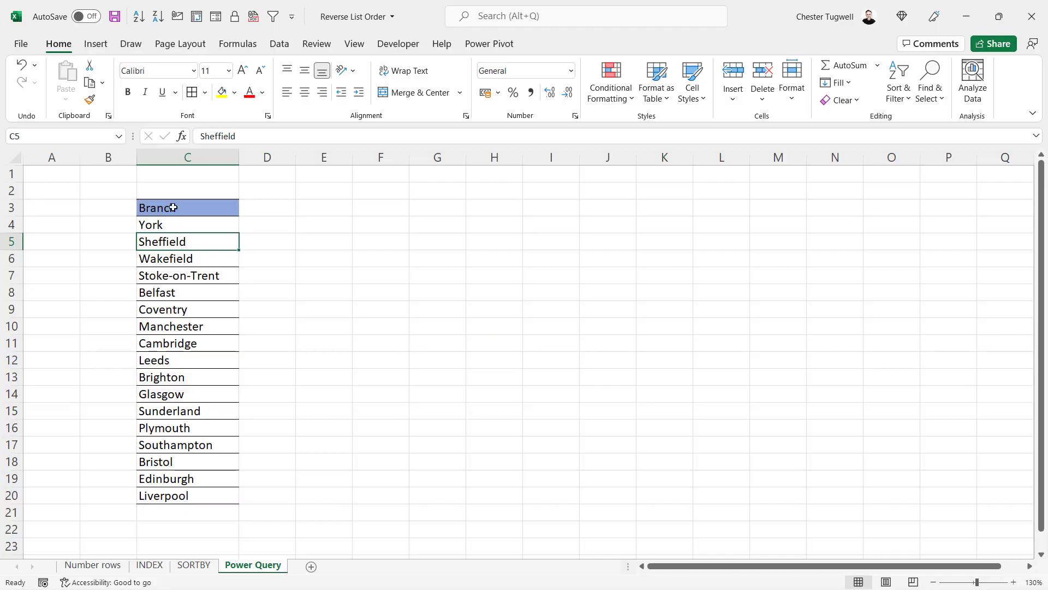
Create a table from $C$3:$C$20 with headers via Data > From Table/Range into Power Query.
left_click(280, 44)
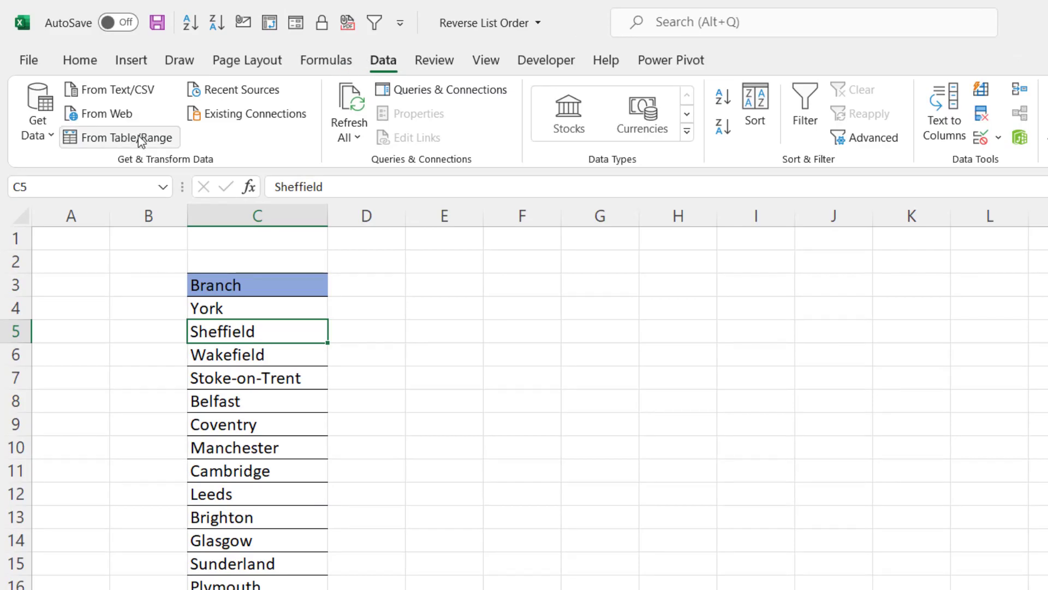
left_click(139, 137)
left_click_drag(943, 213, 425, 251)
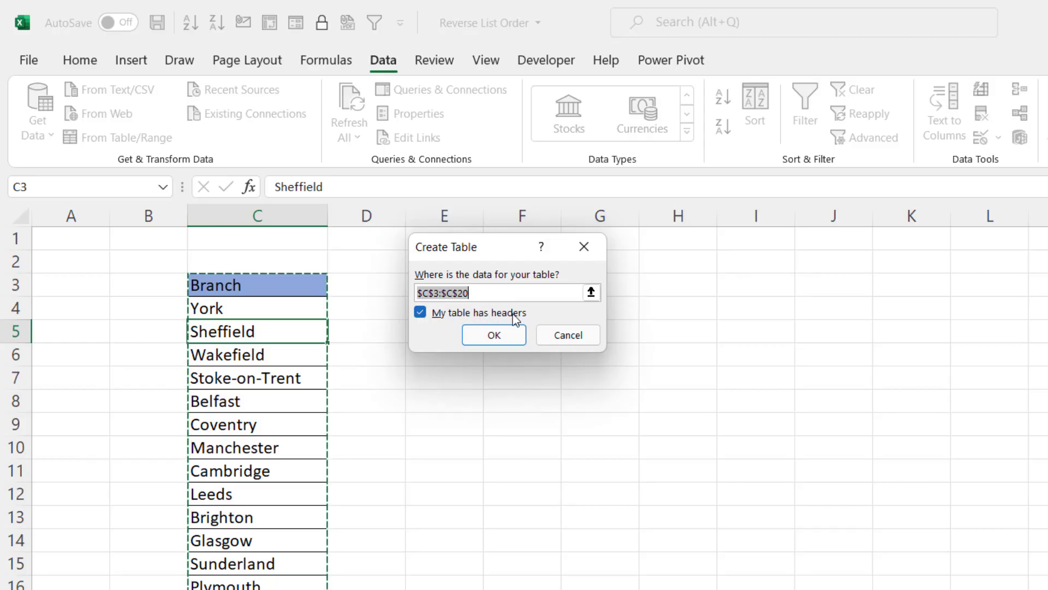
left_click(495, 336)
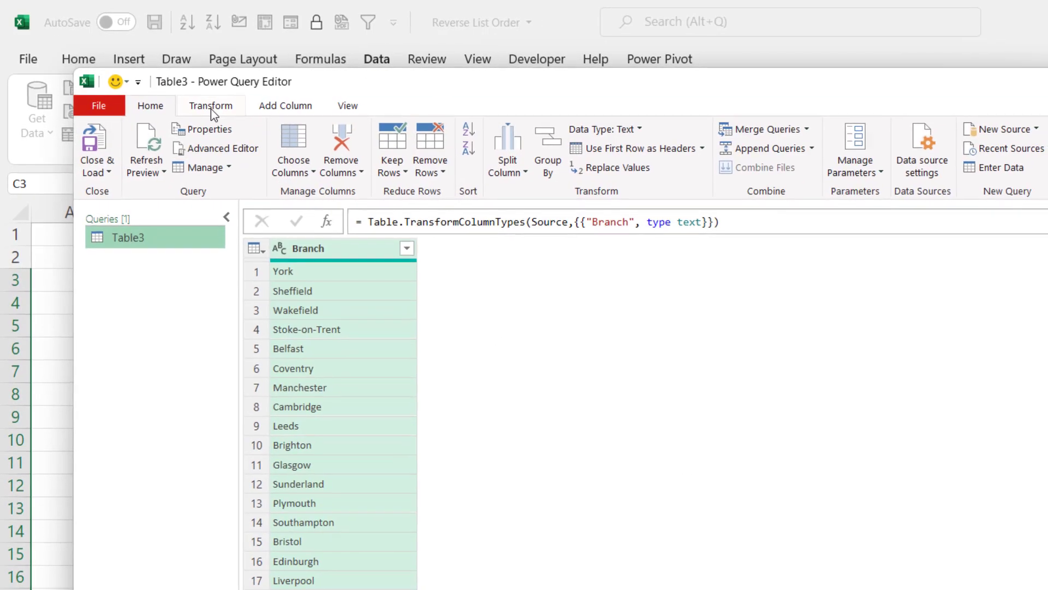
Apply Reverse Rows to the branch query and Close & Load it as table Table3_2.
left_click(211, 109)
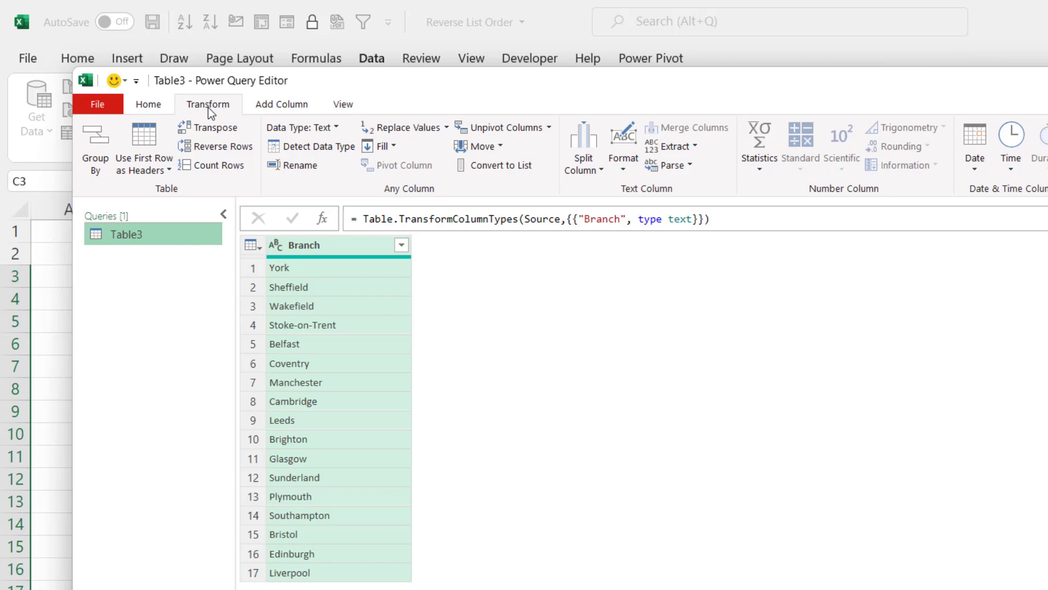
left_click(220, 148)
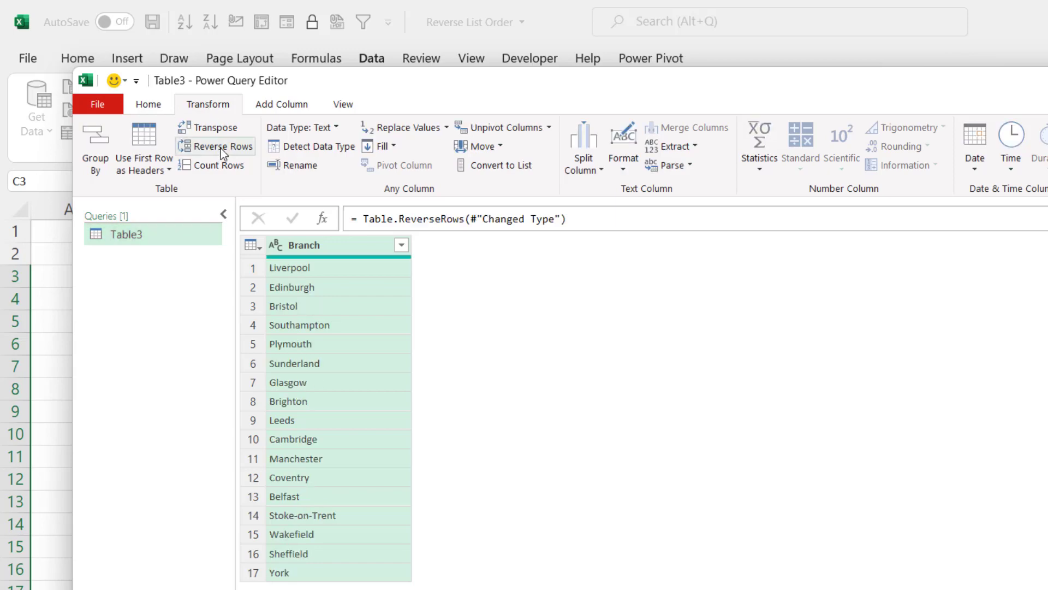
left_click(162, 104)
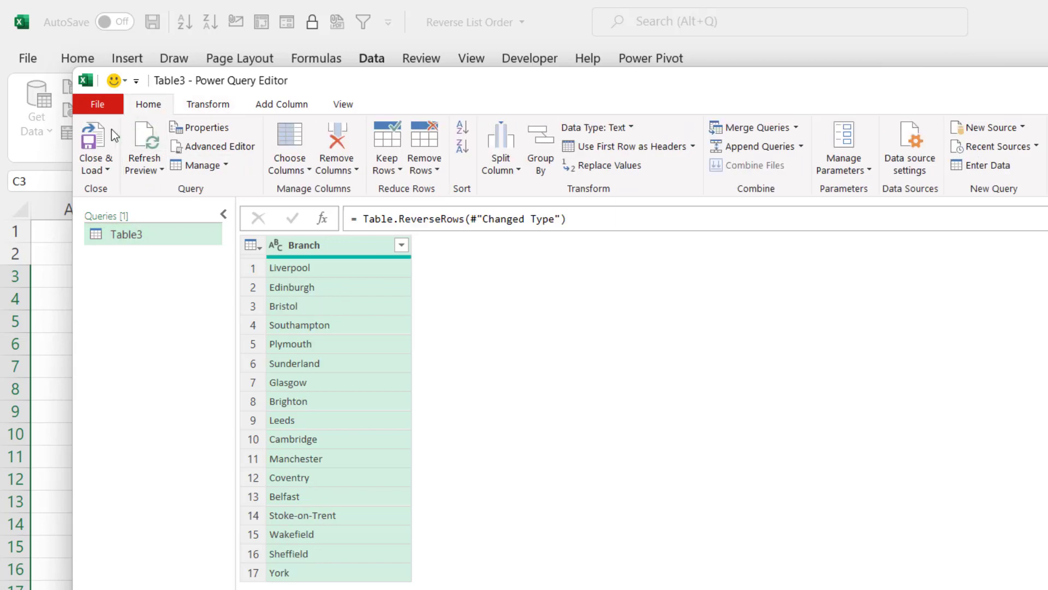
left_click(94, 143)
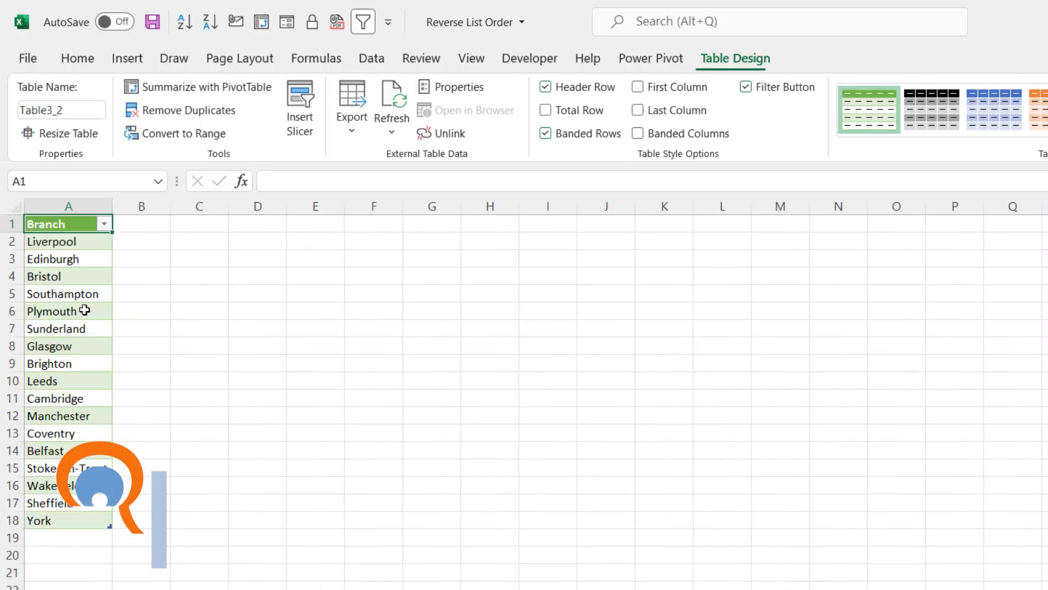